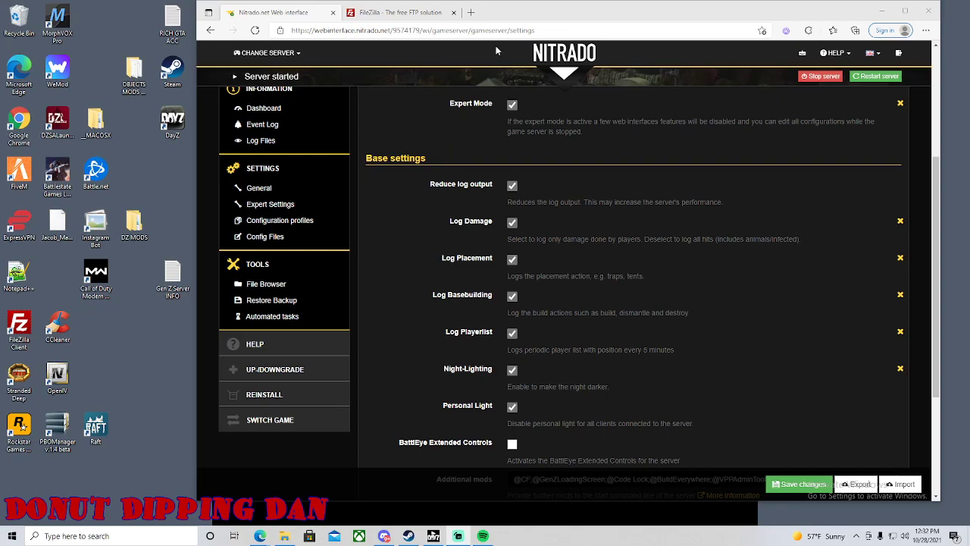
- Open the Gen Z folder from the desktop and arrange its window beside the Nitrado browser window
drag(501, 16, 498, 244)
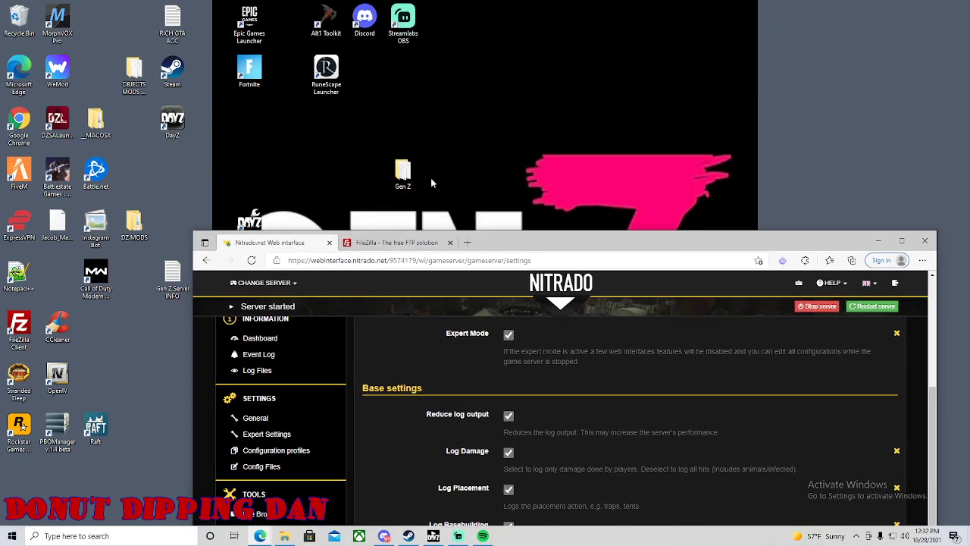
double_click(403, 173)
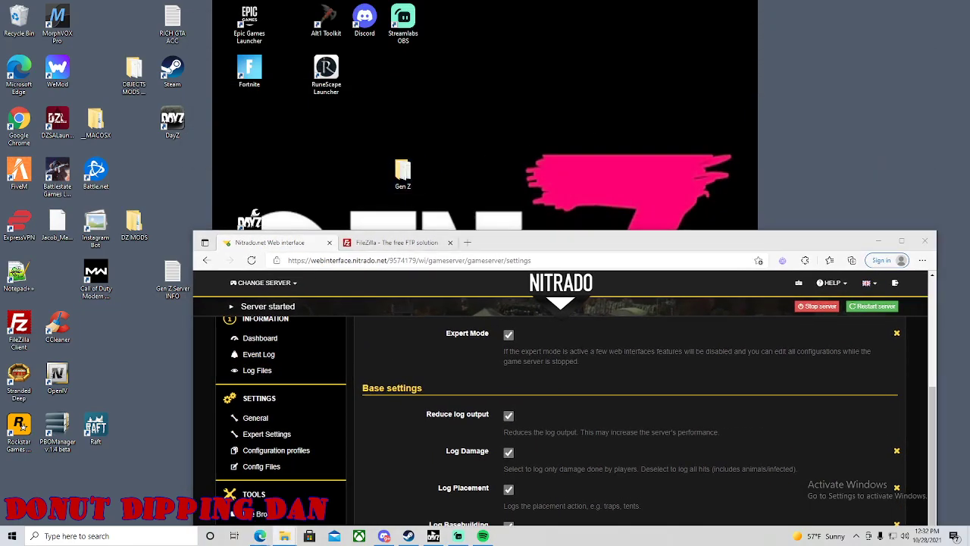
drag(414, 85, 283, 65)
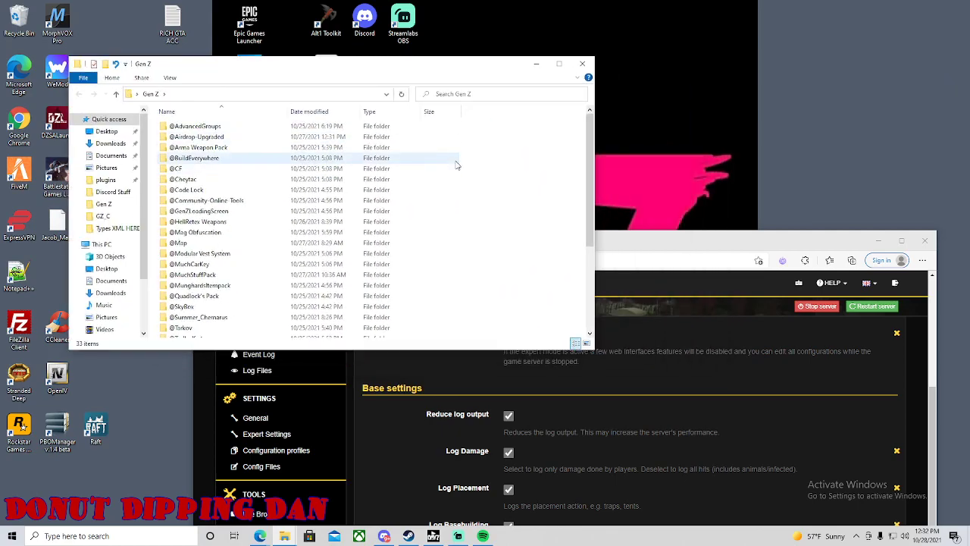
mouse_move(589, 150)
mouse_down()
mouse_move(590, 235)
mouse_move(590, 149)
mouse_up()
drag(452, 73, 403, 29)
drag(585, 246, 599, 38)
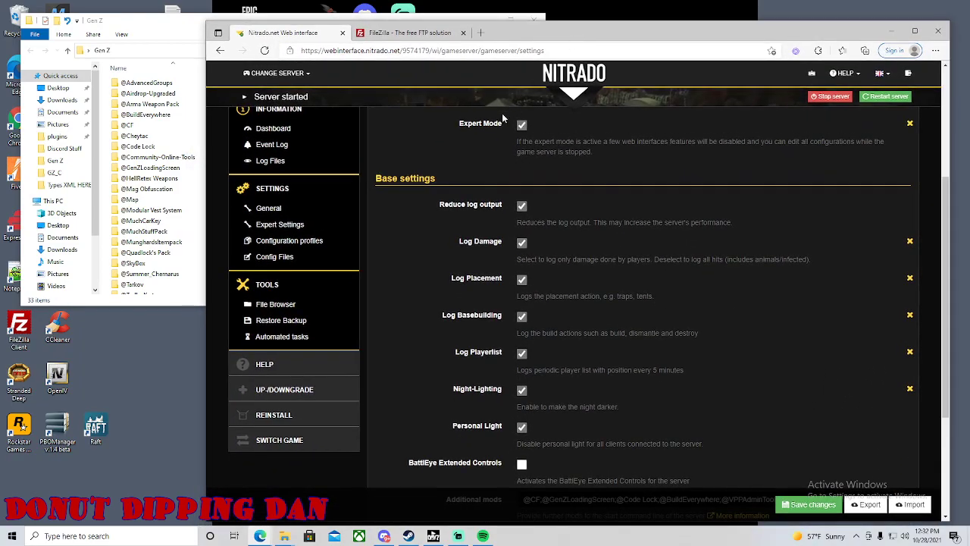
- Review the server's general settings, from Expert Mode and Base settings through the Additional mods field
scroll(485, 200, down, 2)
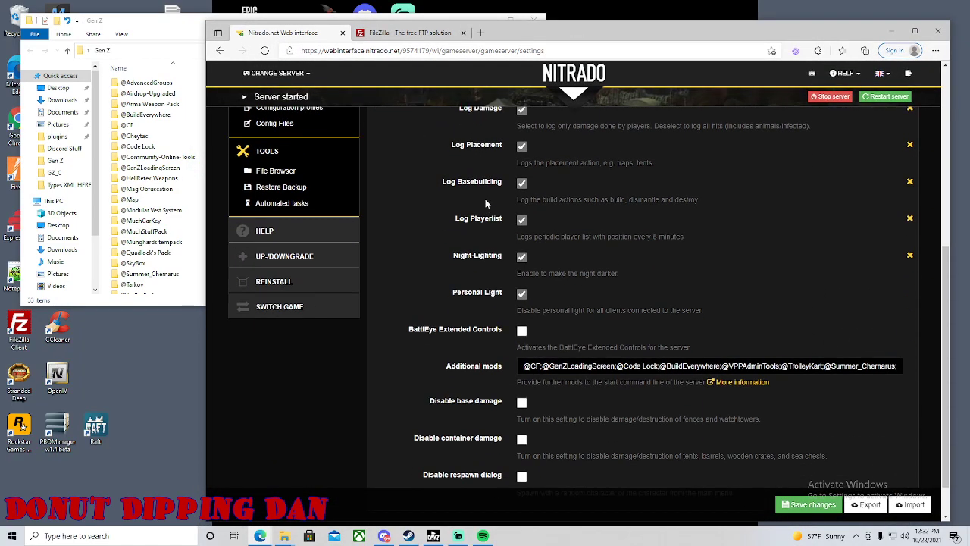
scroll(485, 203, up, 2)
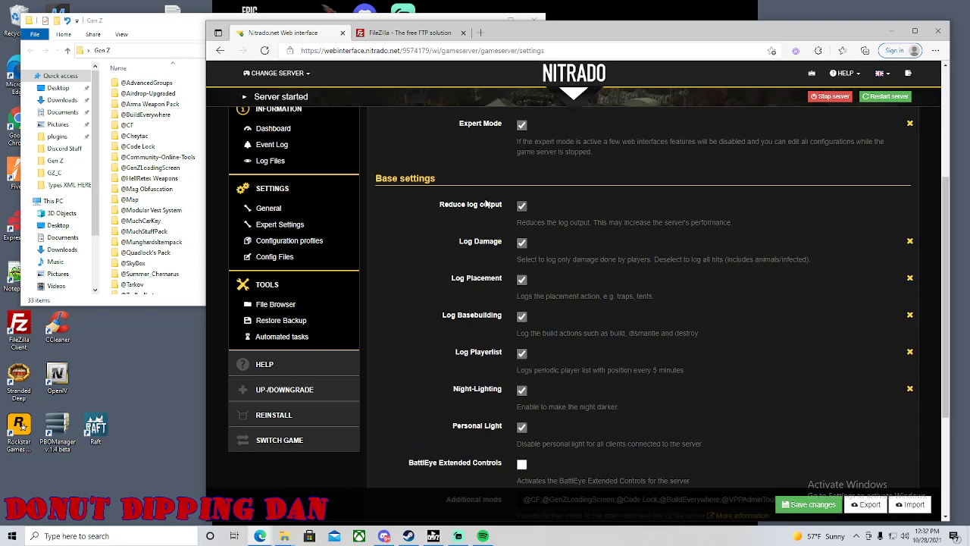
scroll(486, 203, up, 1)
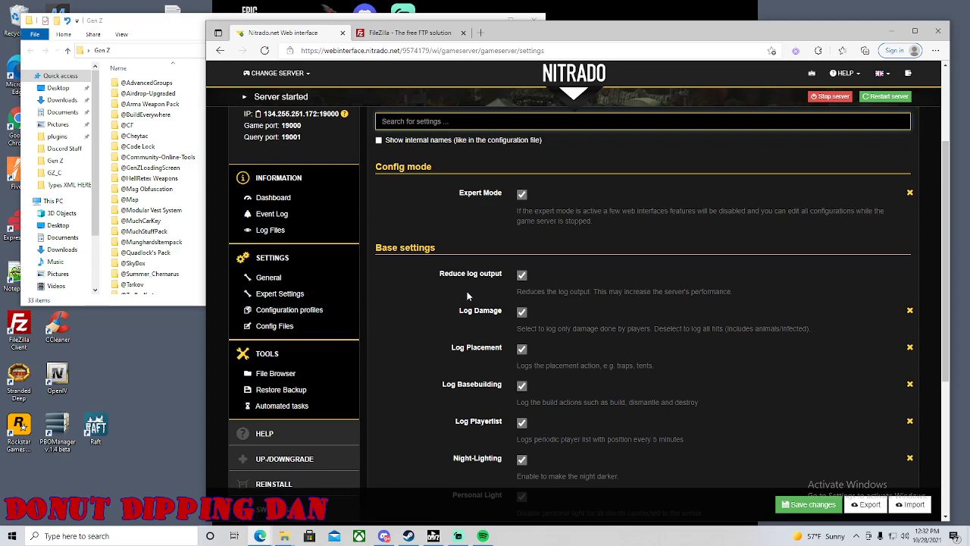
scroll(467, 291, down, 5)
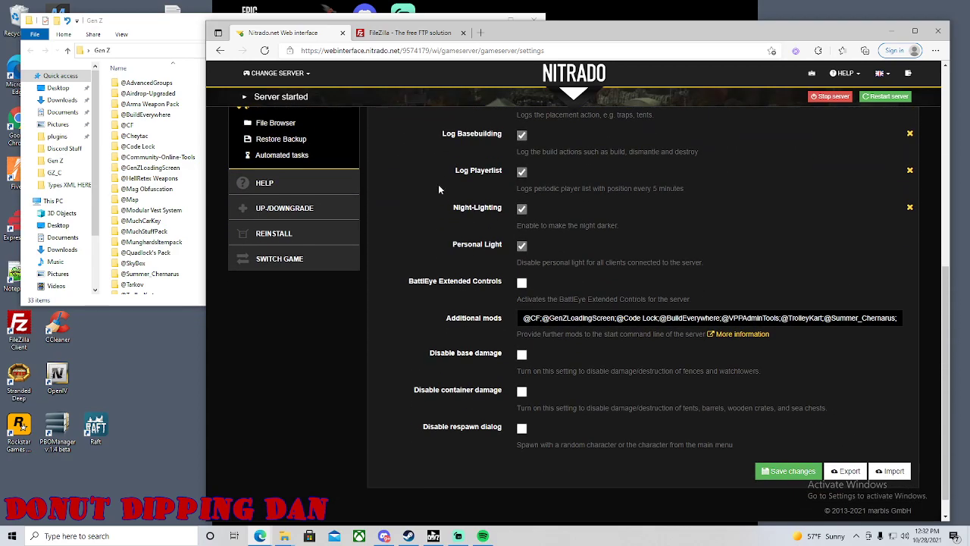
- View the FileZilla download page, then launch the installed FileZilla client over the server settings page
click(392, 38)
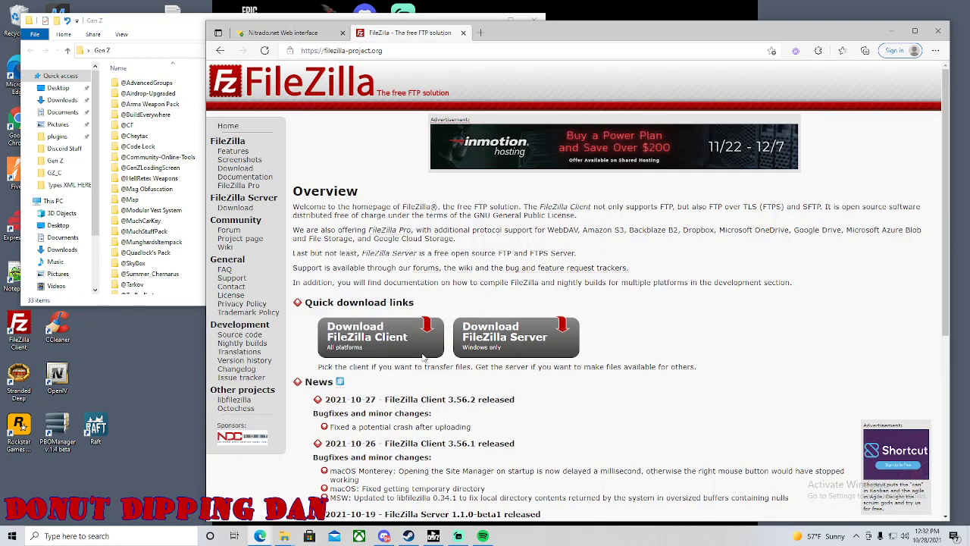
click(283, 32)
double_click(23, 317)
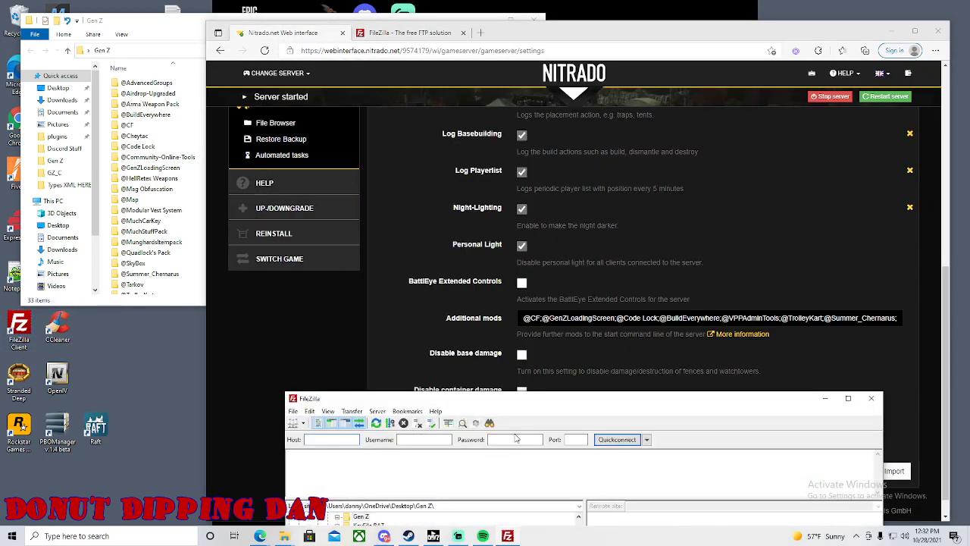
drag(489, 405, 461, 292)
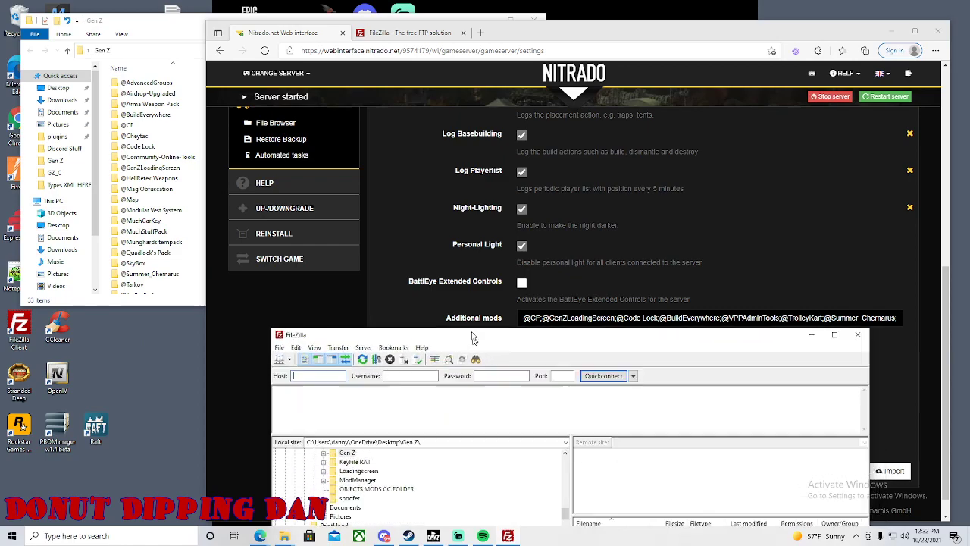
scroll(407, 218, up, 10)
click(390, 218)
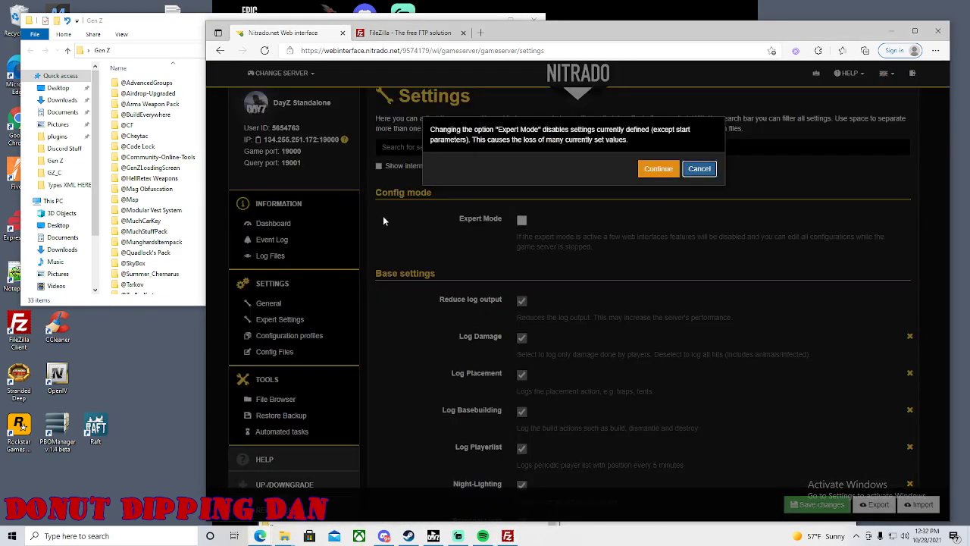
click(698, 169)
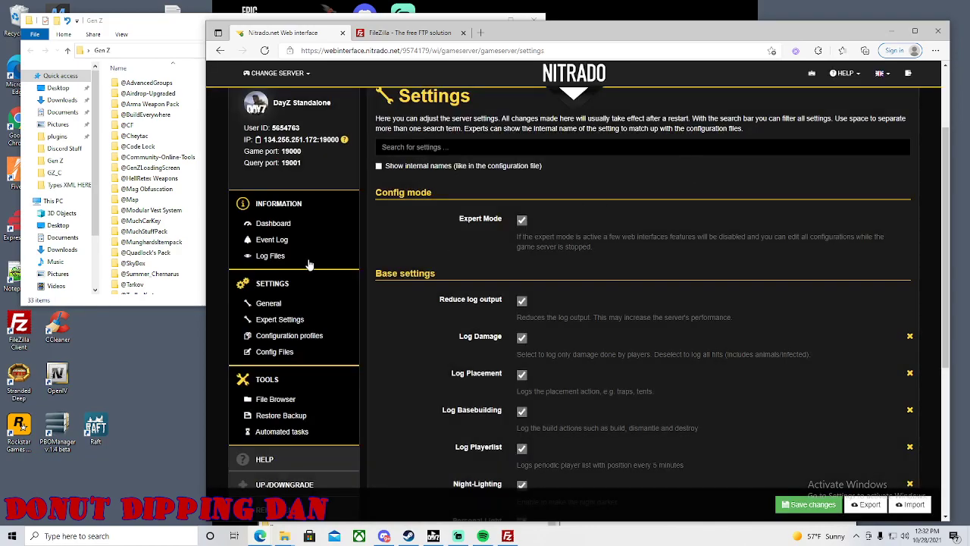
- Open the Nitrado server dashboard and locate its FTP Credentials for FileZilla's connection fields
click(273, 223)
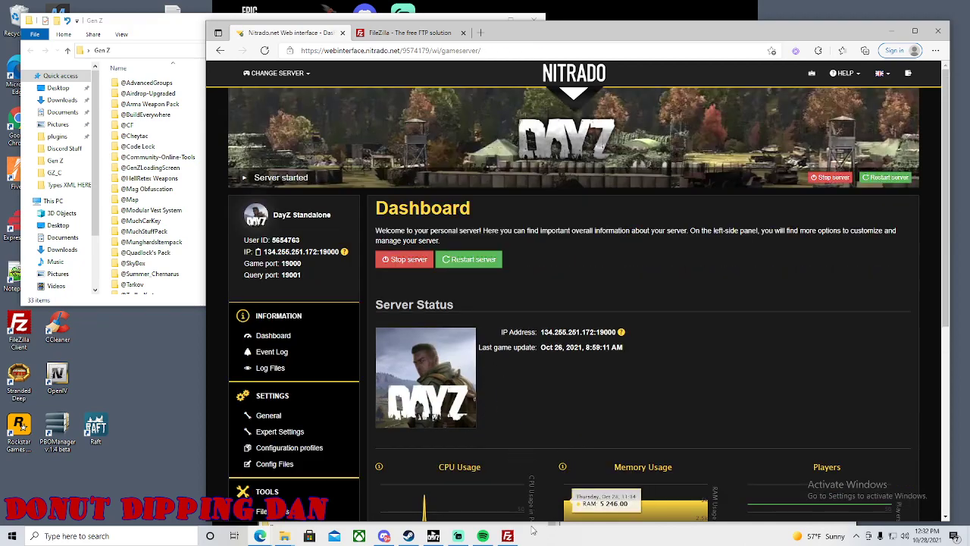
click(507, 535)
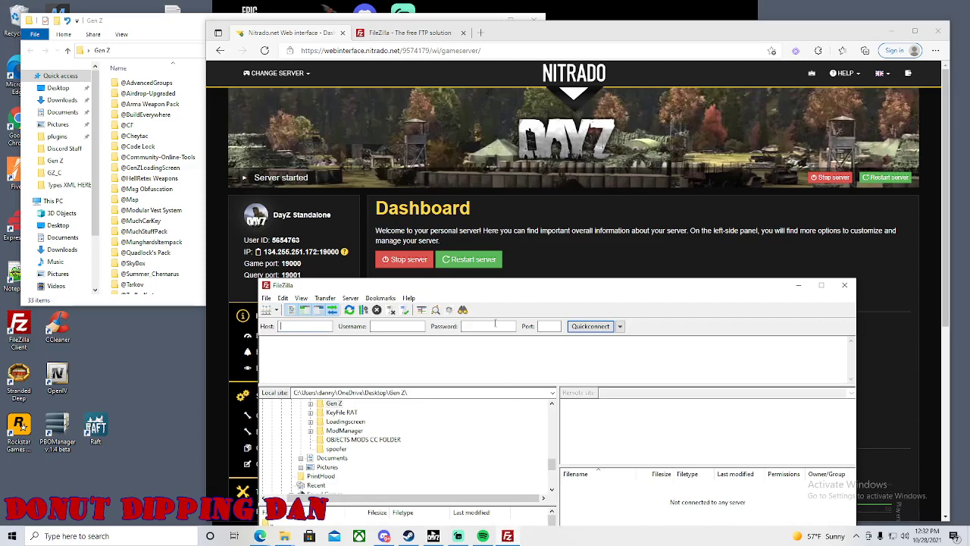
drag(480, 293, 520, 64)
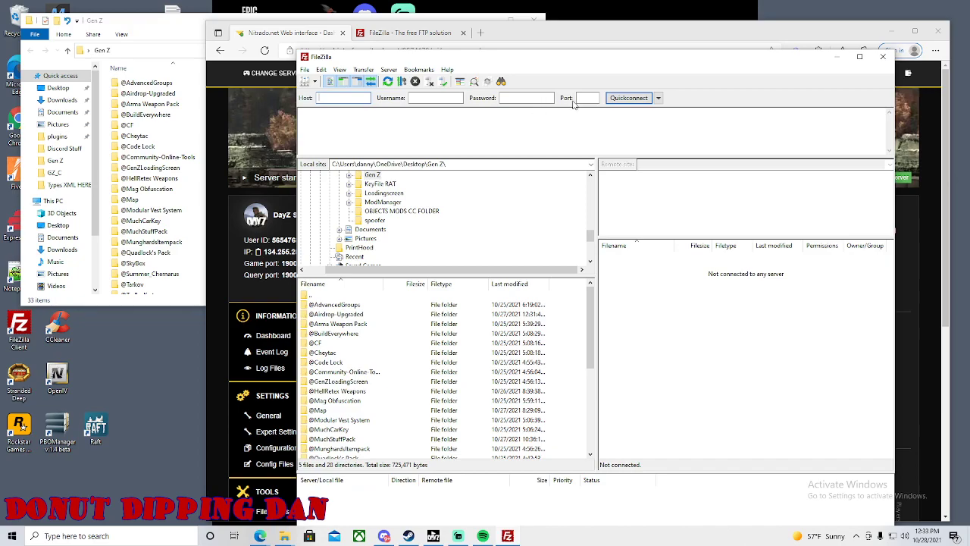
click(245, 271)
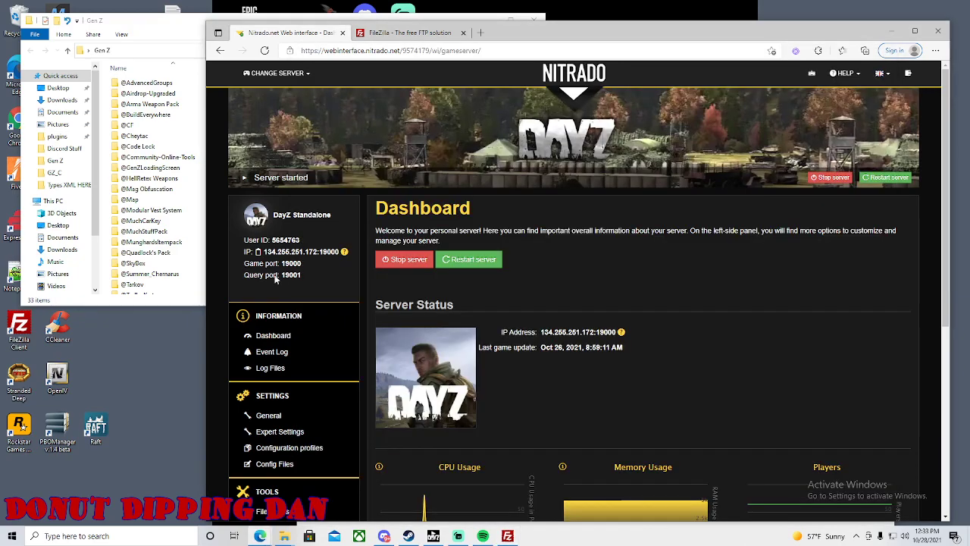
scroll(447, 318, down, 5)
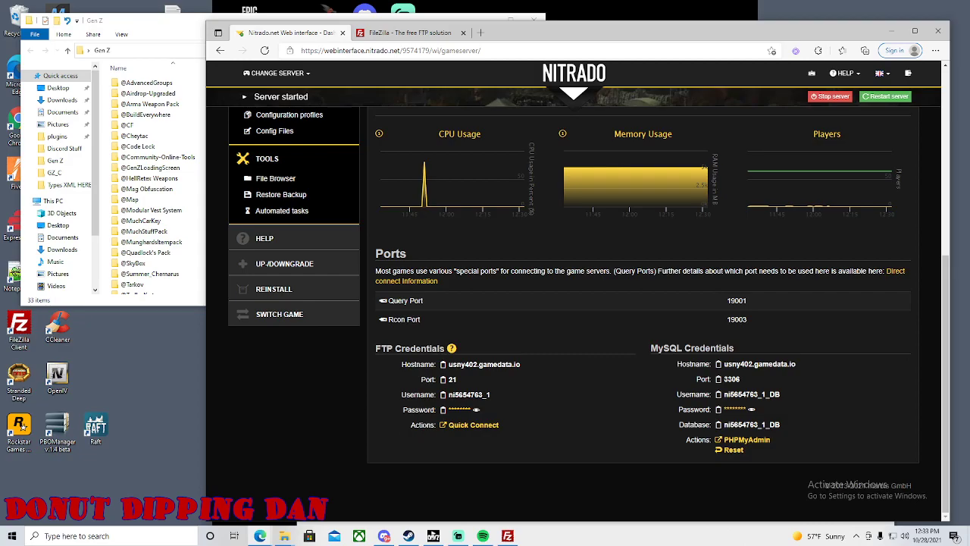
- Place the FileZilla window beside the browser so its connection fields sit next to the FTP Credentials
click(508, 535)
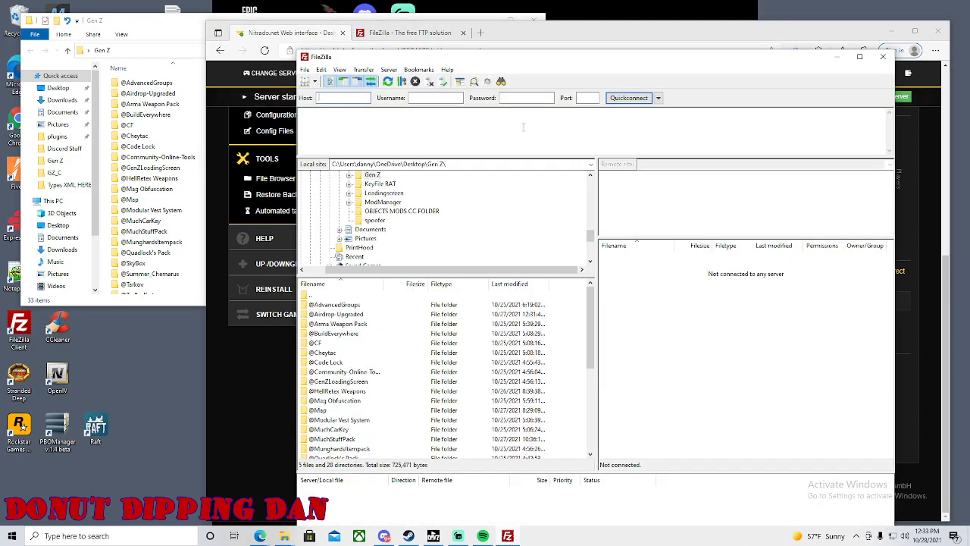
drag(560, 57, 719, 90)
drag(628, 38, 497, 26)
click(828, 92)
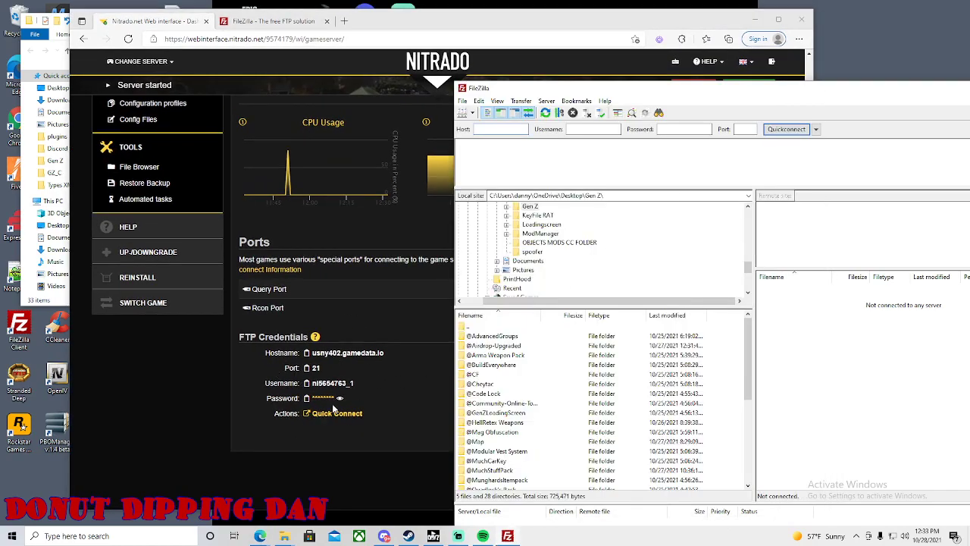
- Restart the game server and connect FileZilla to it over FTP, with the FileZilla window in front of the dashboard
click(370, 301)
scroll(370, 300, up, 4)
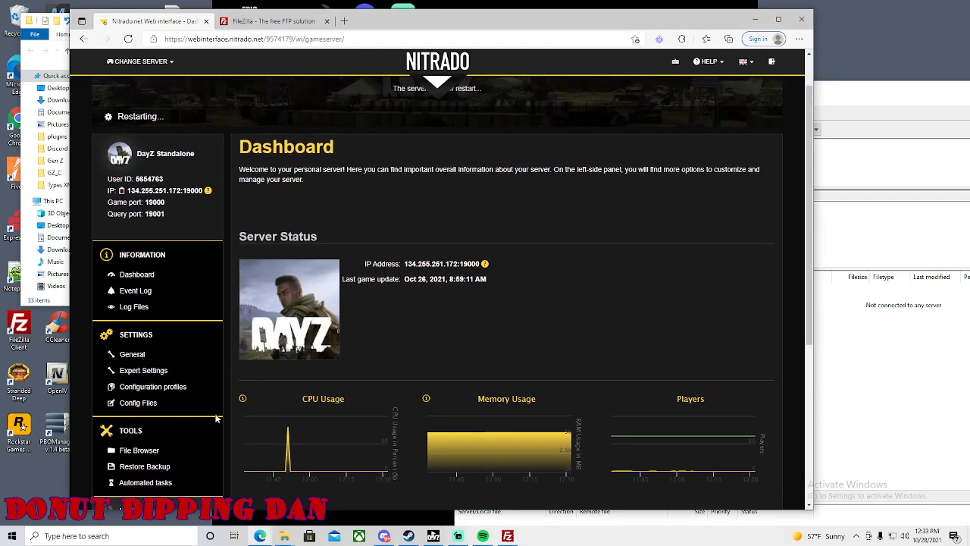
click(868, 110)
drag(828, 91, 969, 43)
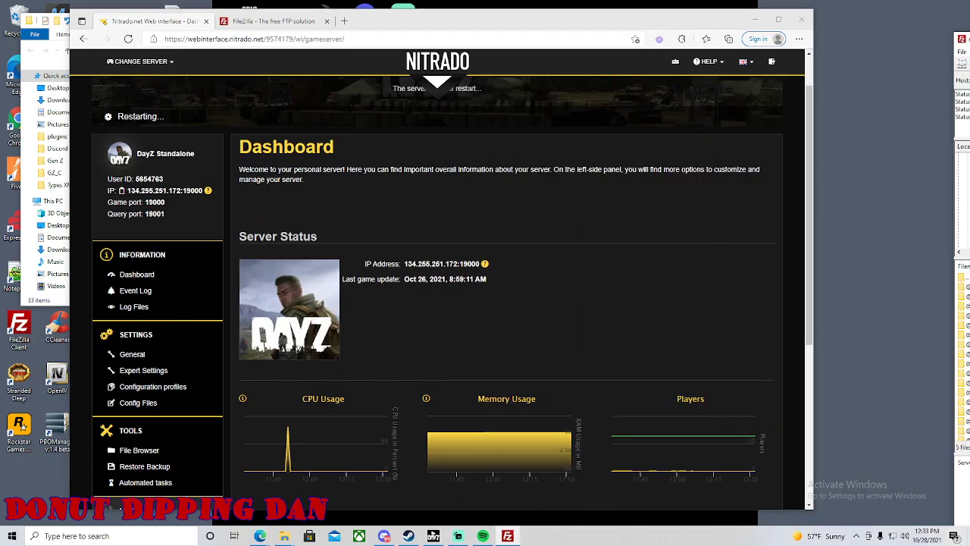
drag(969, 39, 642, 52)
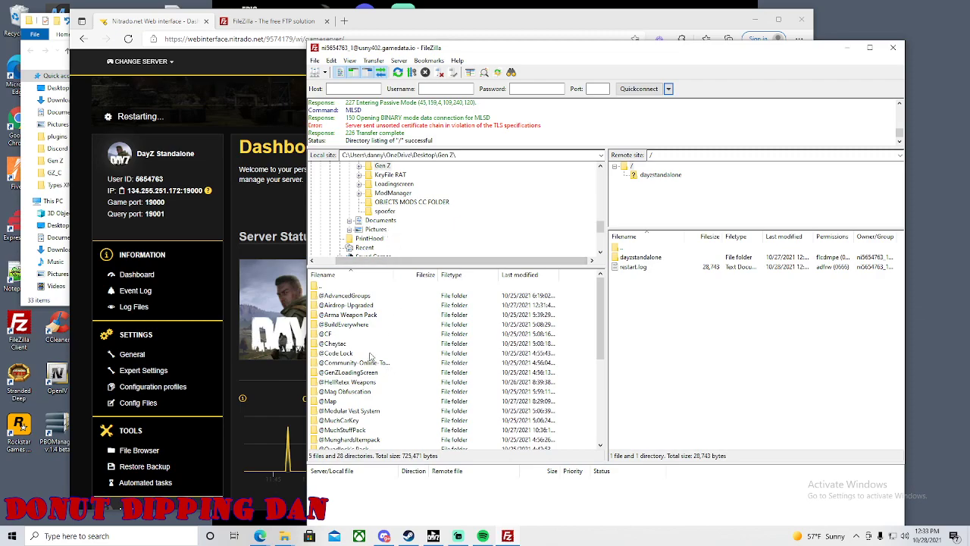
- Expand the Gen Z folder in FileZilla's local directory tree and look through its mod folders
scroll(404, 216, up, 1)
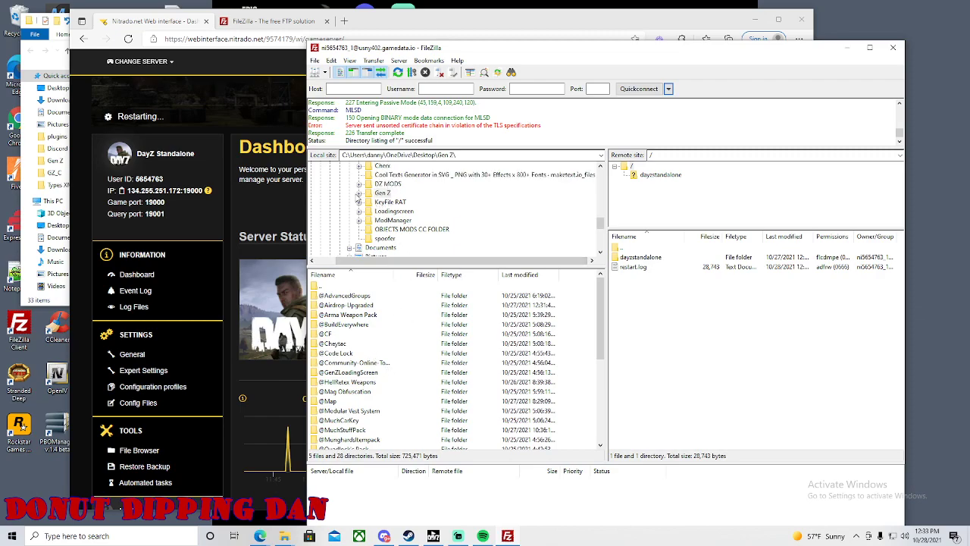
click(360, 194)
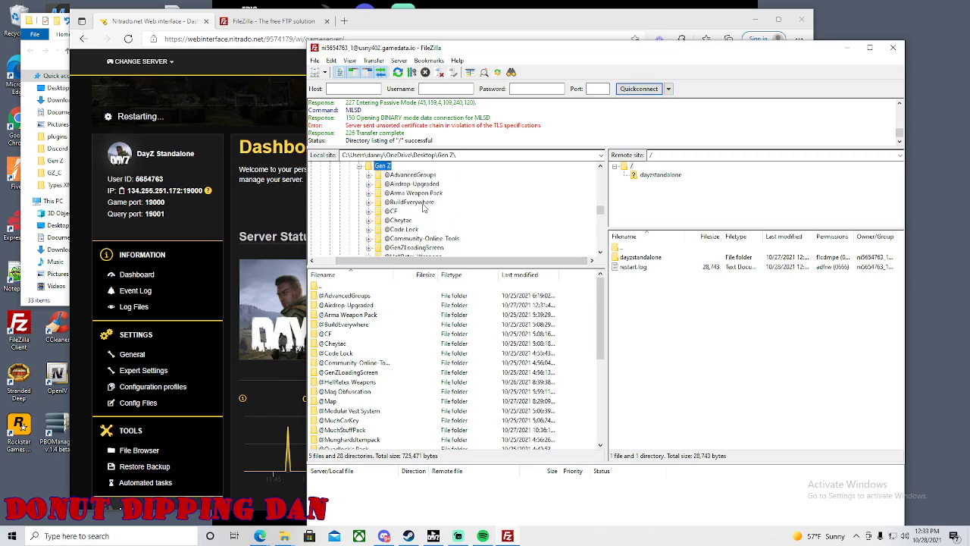
scroll(409, 211, down, 5)
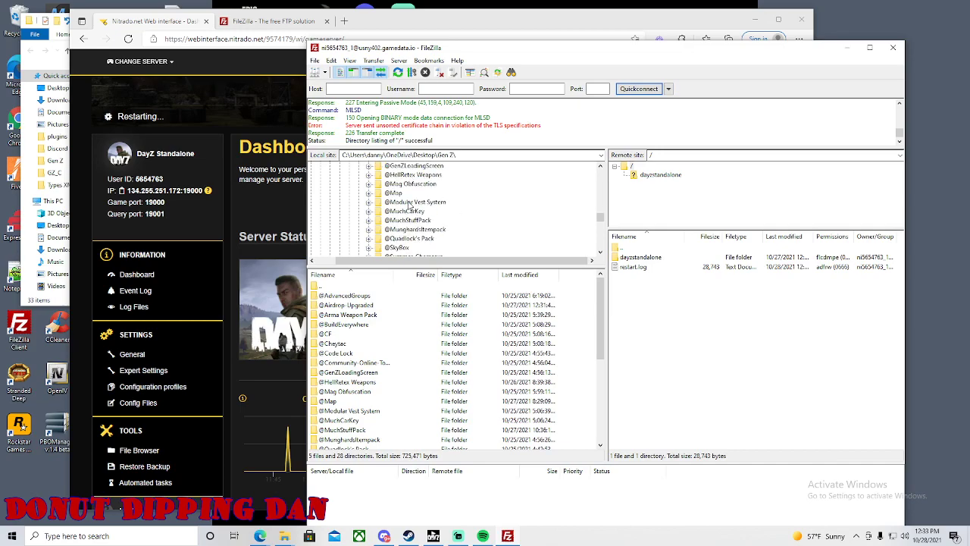
scroll(407, 215, up, 5)
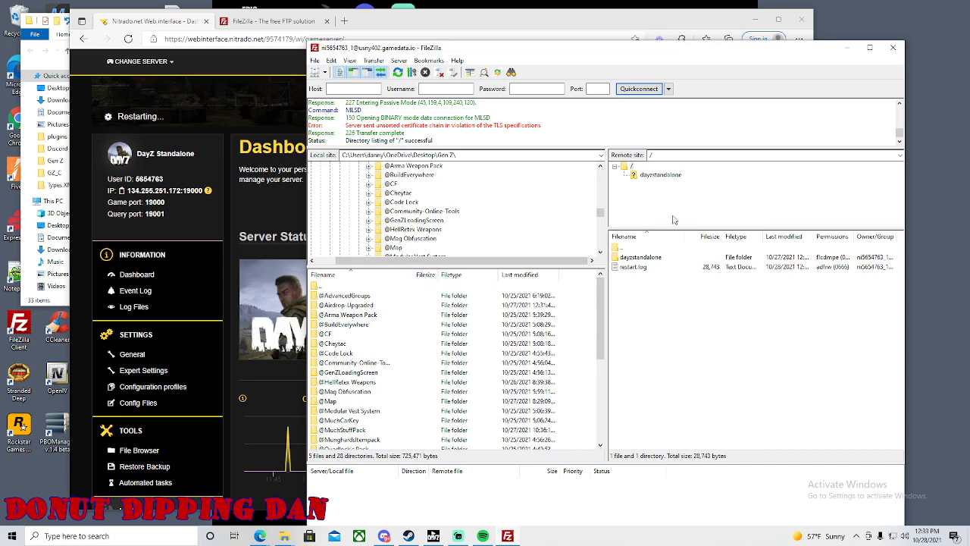
- Open the dayzstandalone folder on the remote server and look through its mod folders and files
click(657, 176)
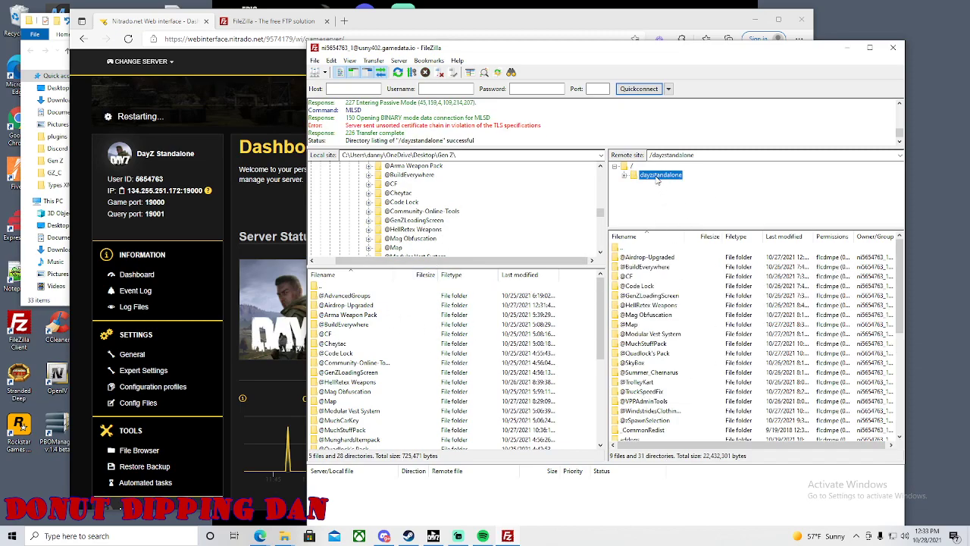
scroll(681, 318, down, 5)
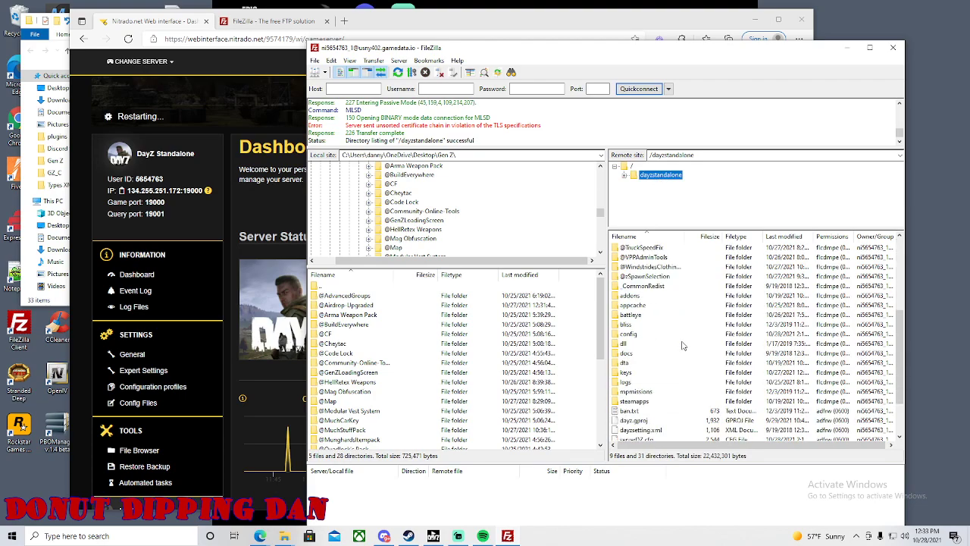
scroll(682, 346, up, 5)
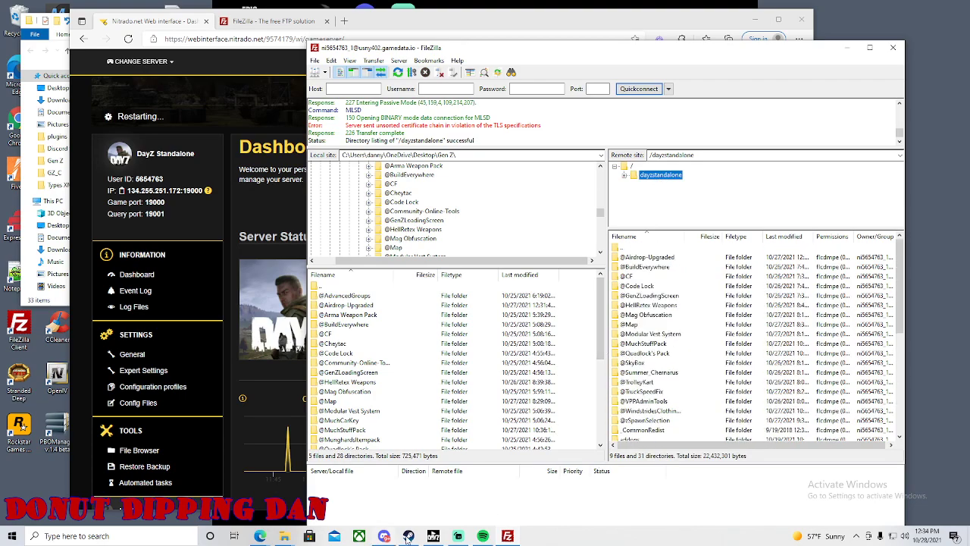
- Switch to the DayZ Launcher's mod list and try to open the Ear-Plugs mod's folder in Windows Explorer
click(430, 539)
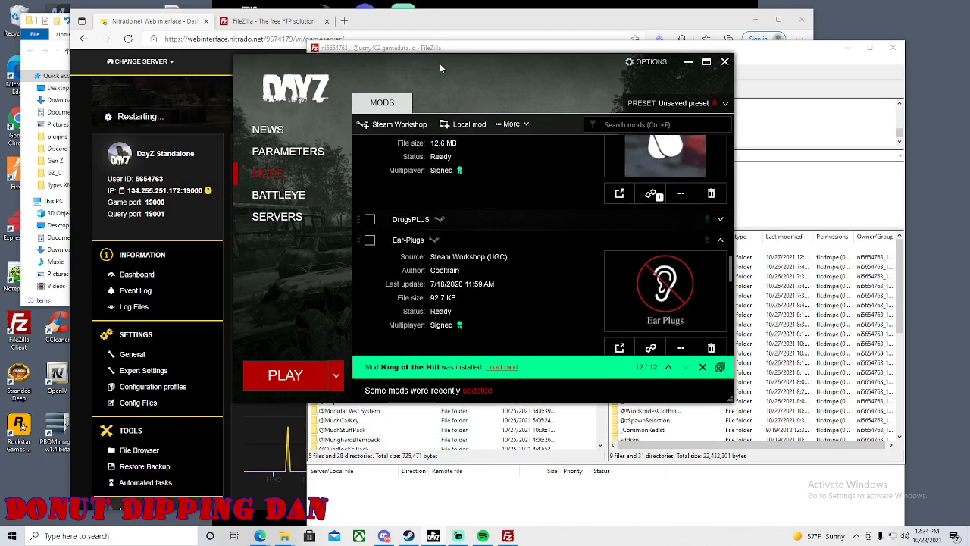
scroll(570, 293, down, 1)
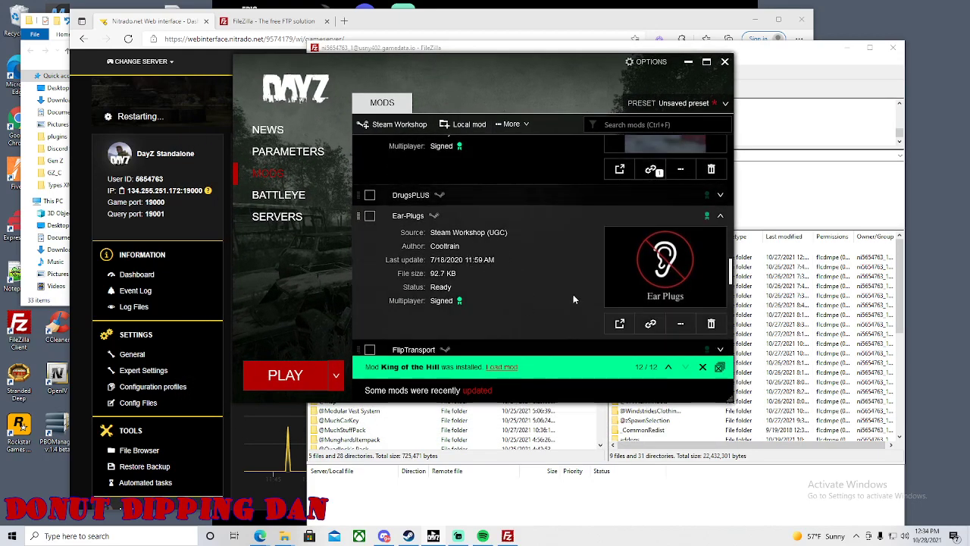
click(679, 325)
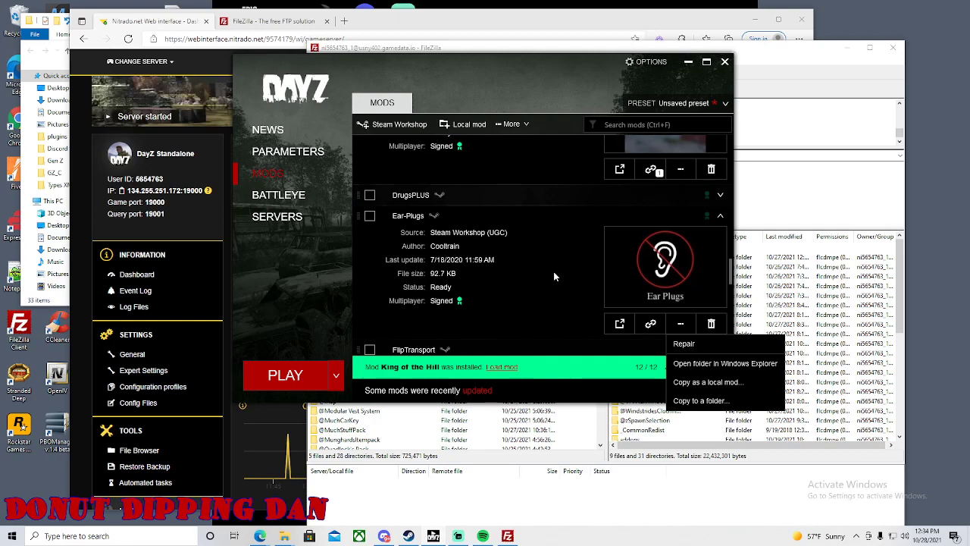
click(699, 364)
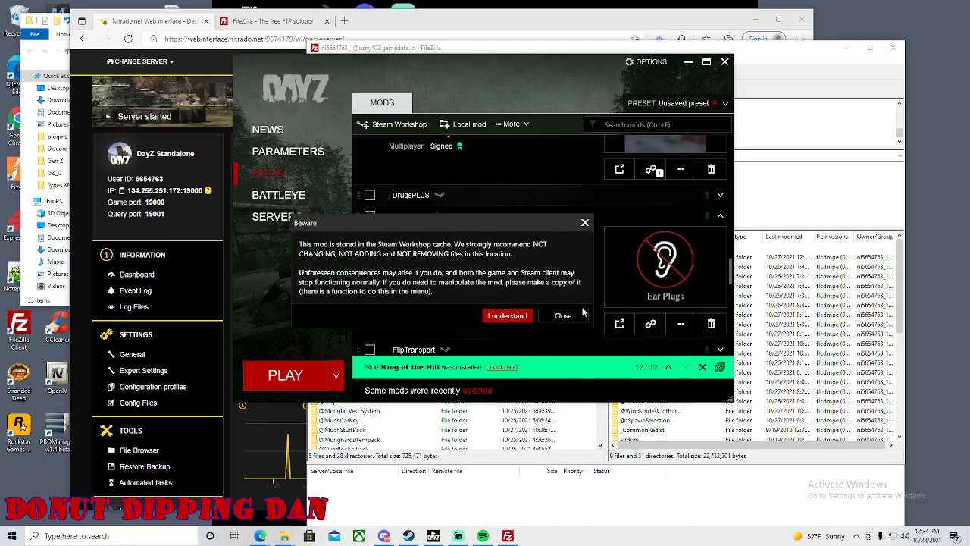
click(584, 222)
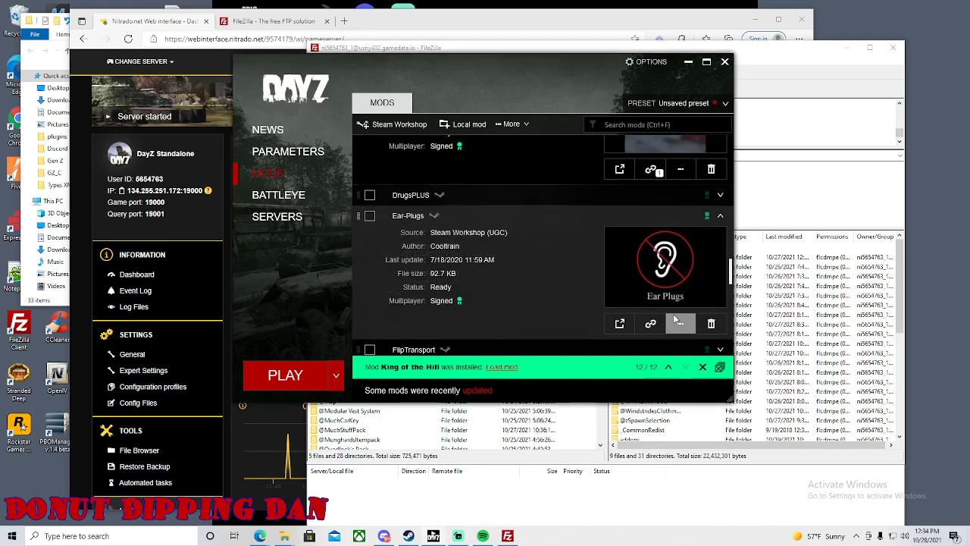
- Open the Ear-Plugs mod's folder in Windows Explorer from the DayZ Launcher, accepting the Steam Workshop cache warning
click(680, 324)
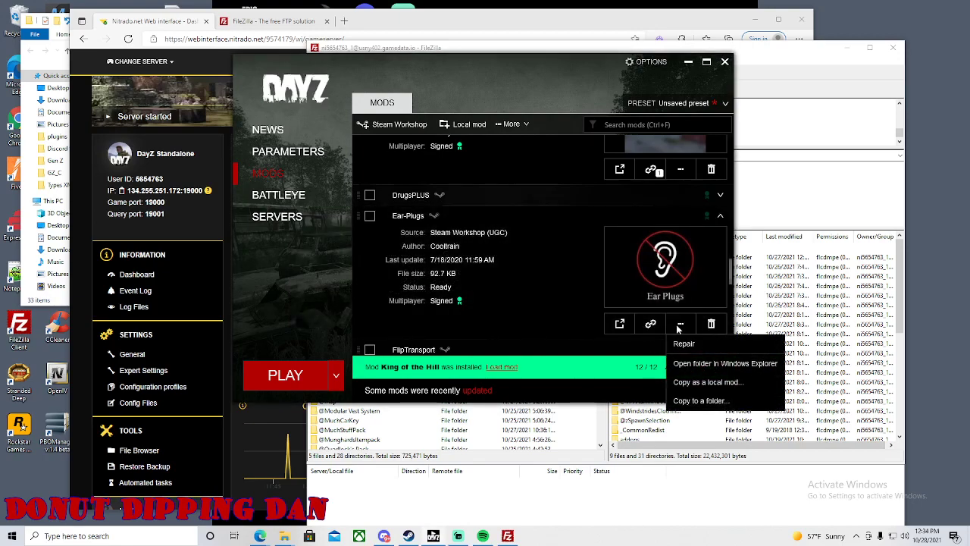
click(701, 366)
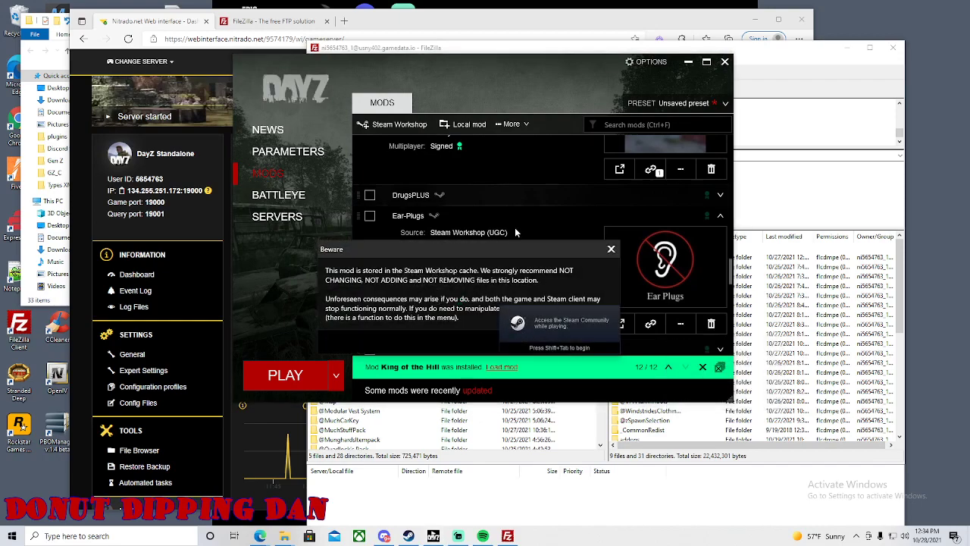
scroll(549, 258, down, 1)
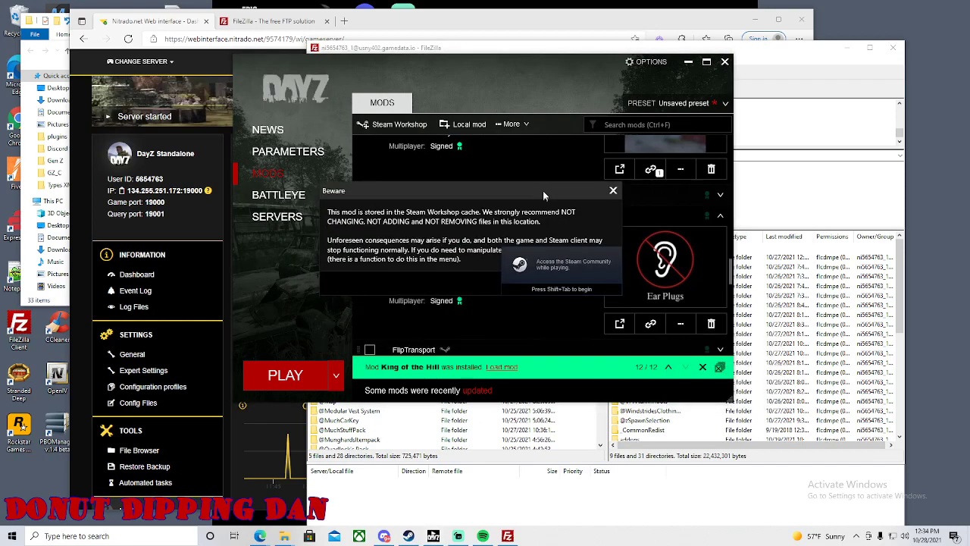
click(613, 189)
click(680, 323)
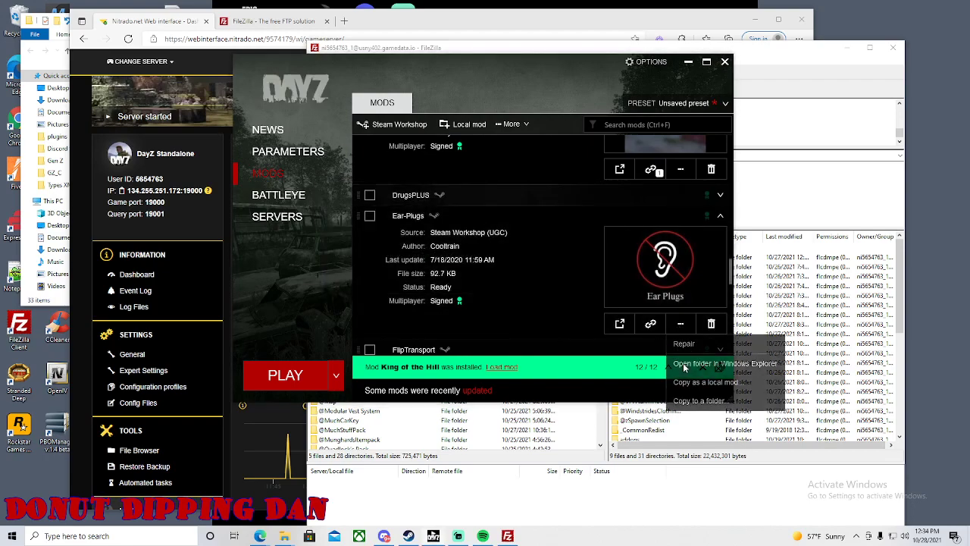
click(702, 359)
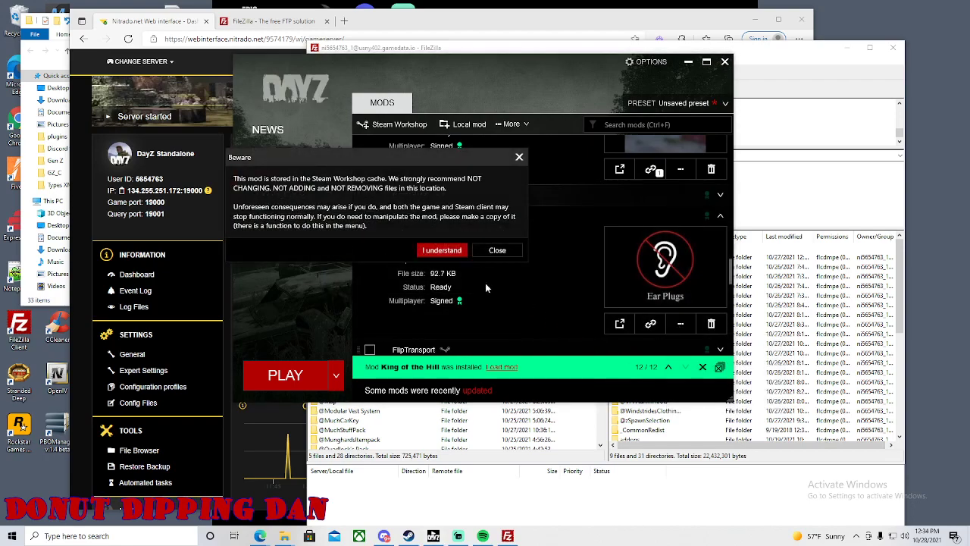
click(443, 251)
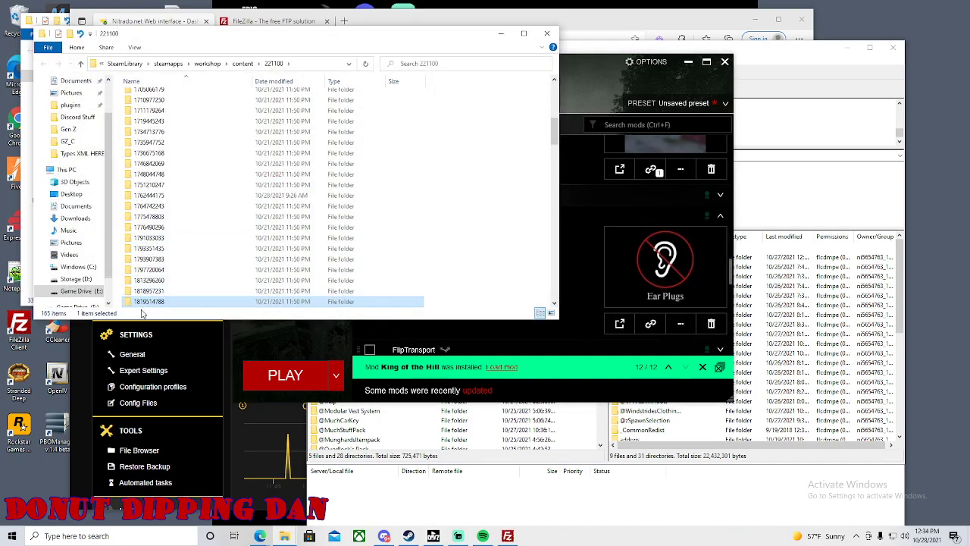
right_click(151, 306)
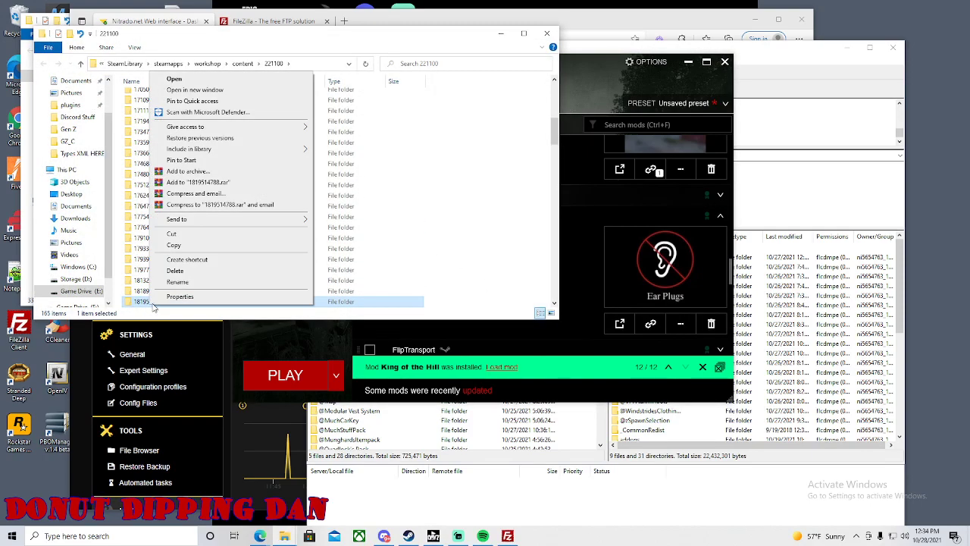
click(185, 245)
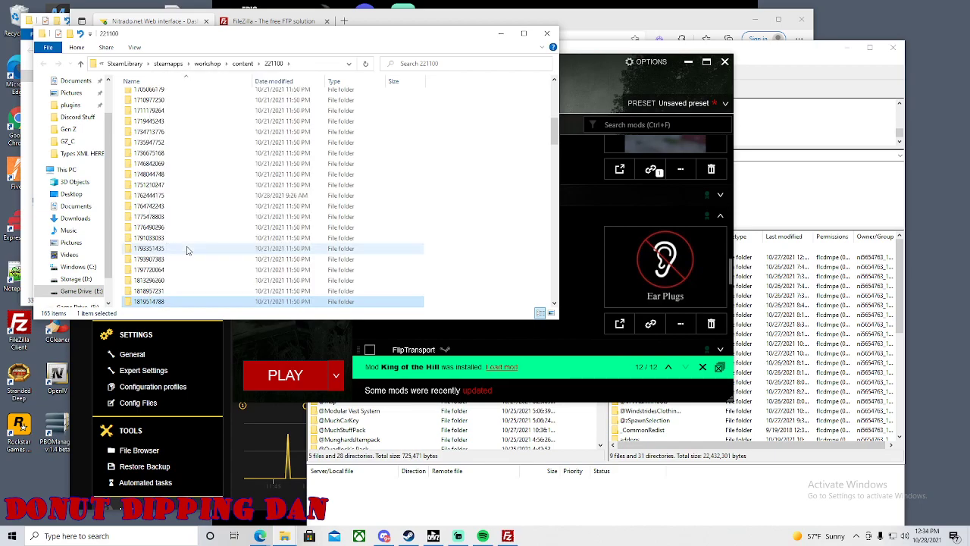
click(500, 34)
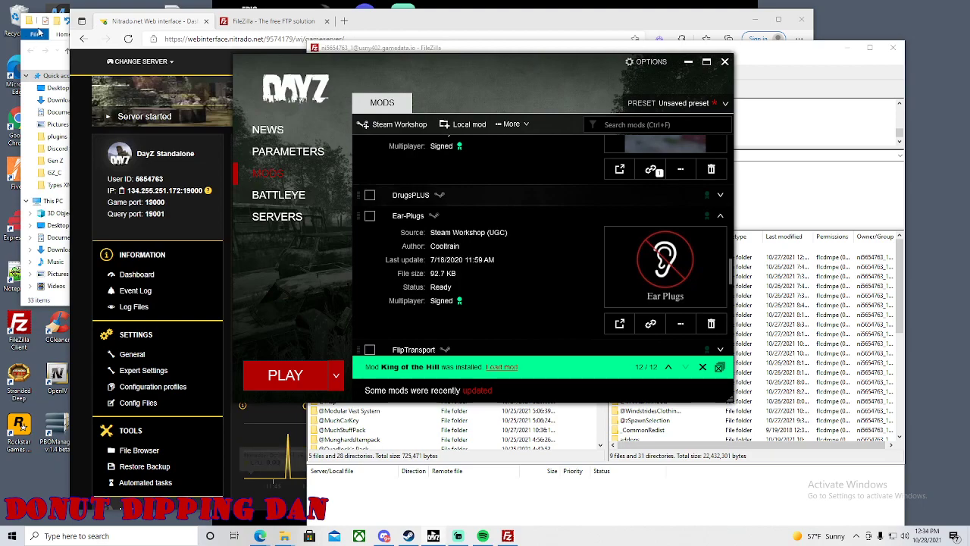
click(21, 127)
right_click(422, 180)
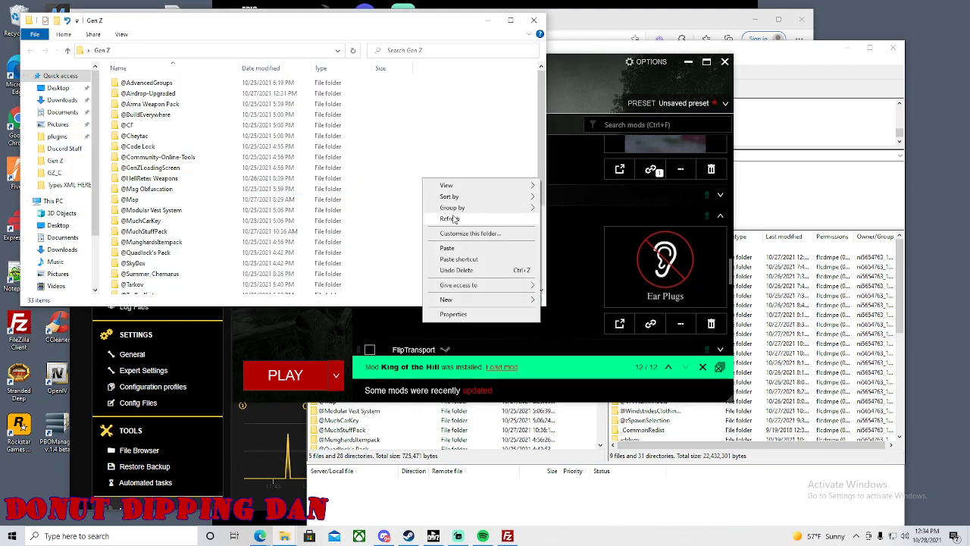
click(460, 251)
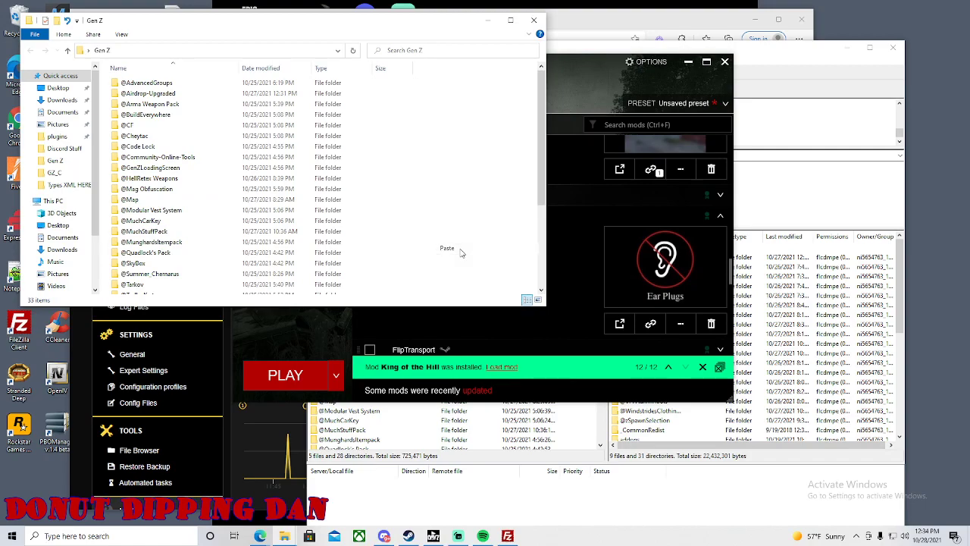
right_click(139, 289)
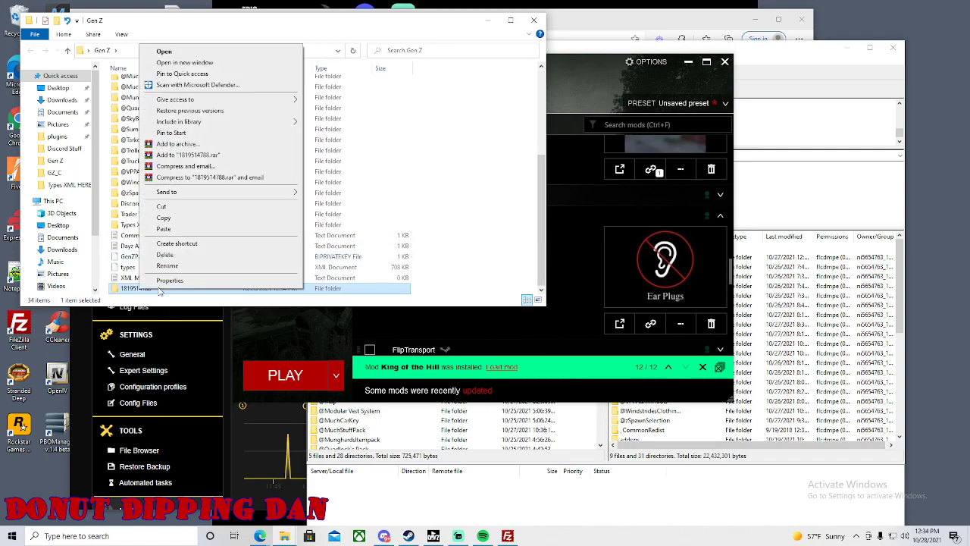
click(171, 278)
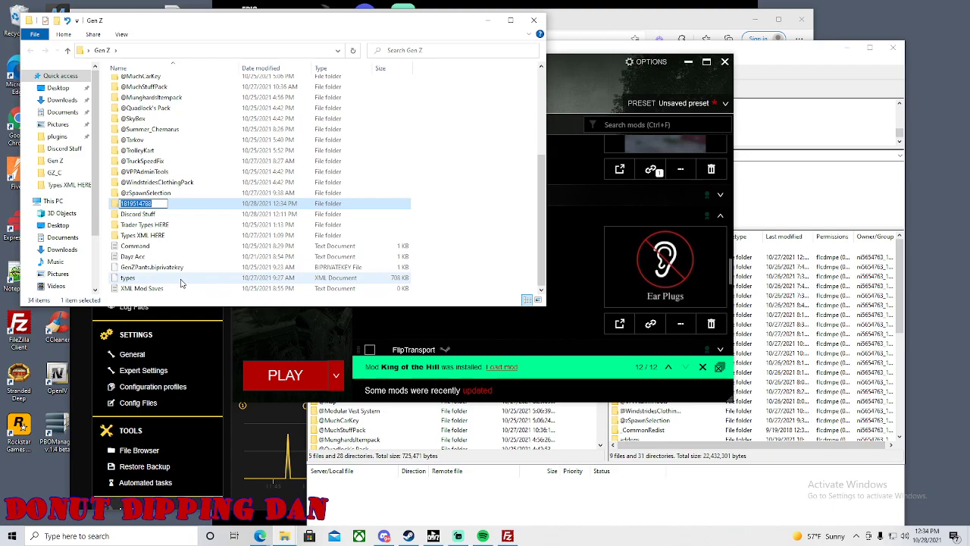
text(@)
click(329, 338)
drag(573, 61, 777, 43)
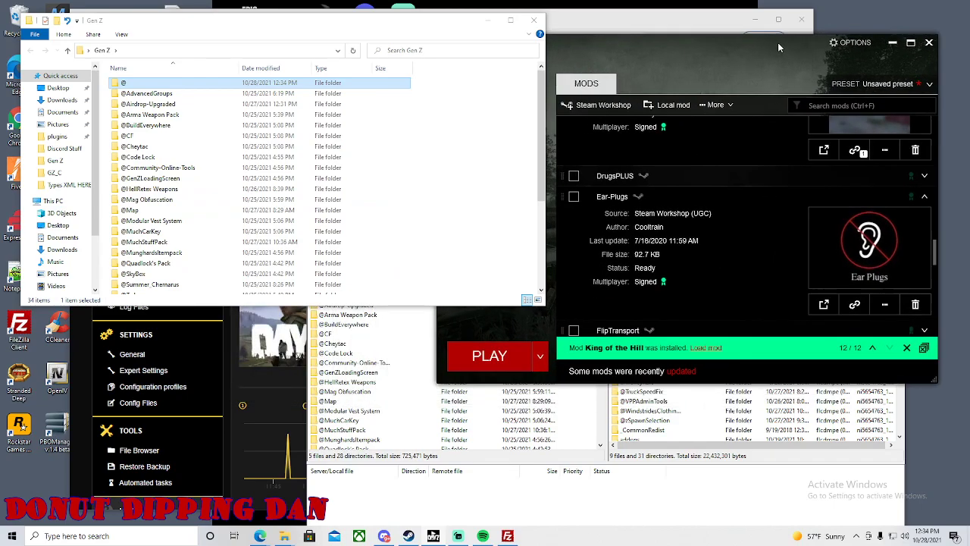
right_click(136, 84)
click(181, 303)
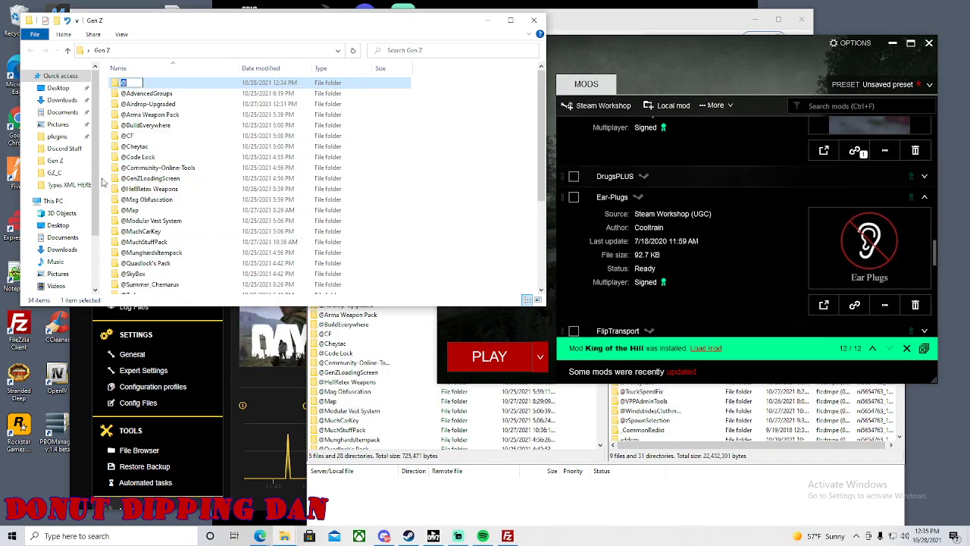
click(136, 83)
key(Return)
scroll(184, 186, down, 5)
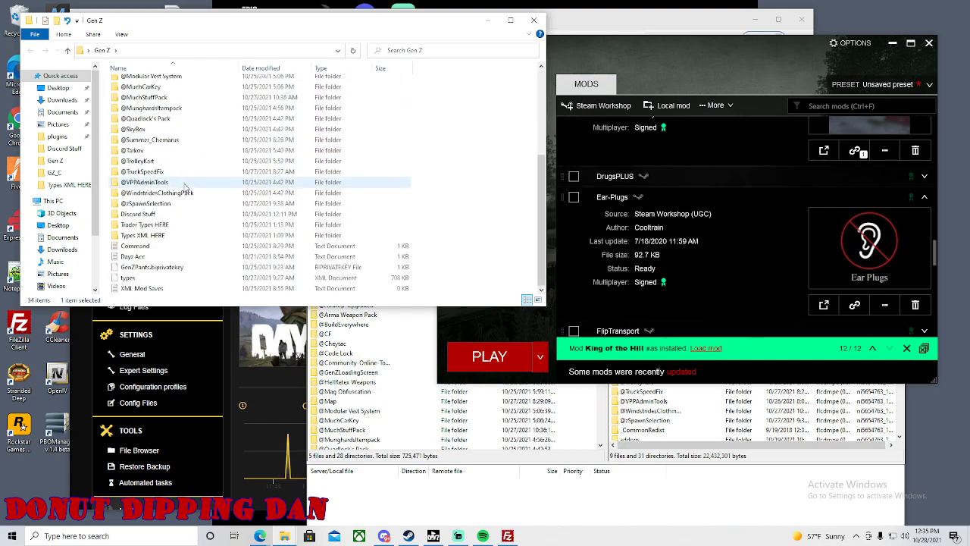
scroll(184, 187, up, 2)
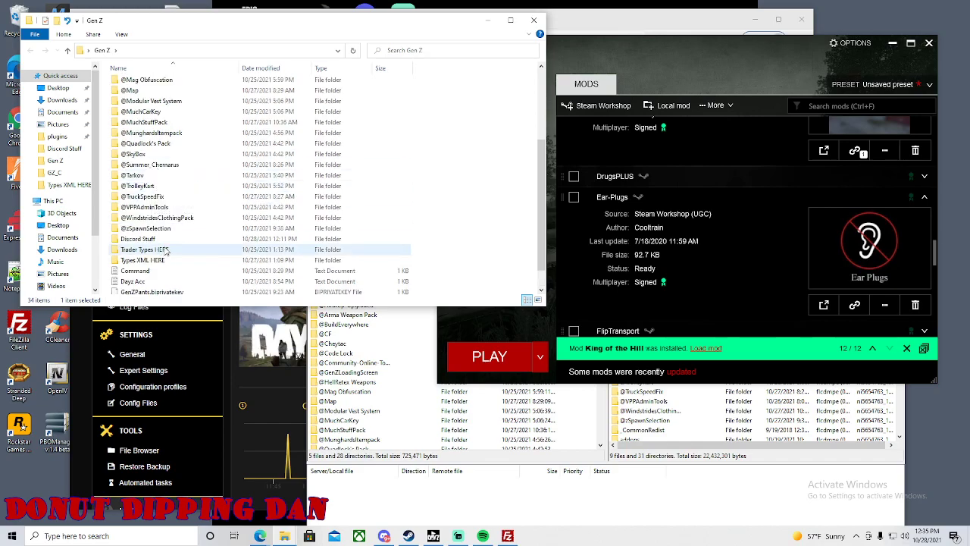
scroll(167, 249, up, 2)
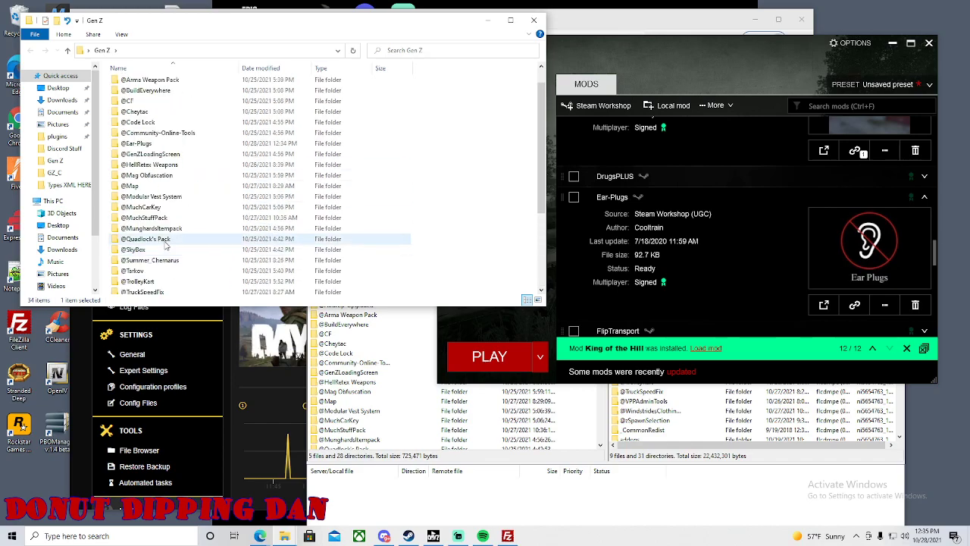
double_click(150, 145)
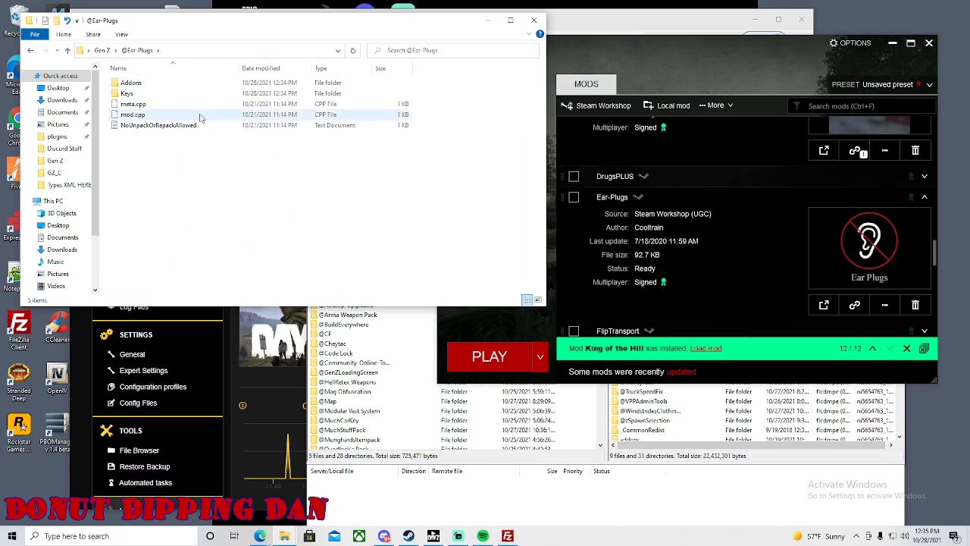
- Move the Explorer window aside, minimize the DayZ Launcher and bring the FileZilla window to the front
drag(152, 23, 215, 139)
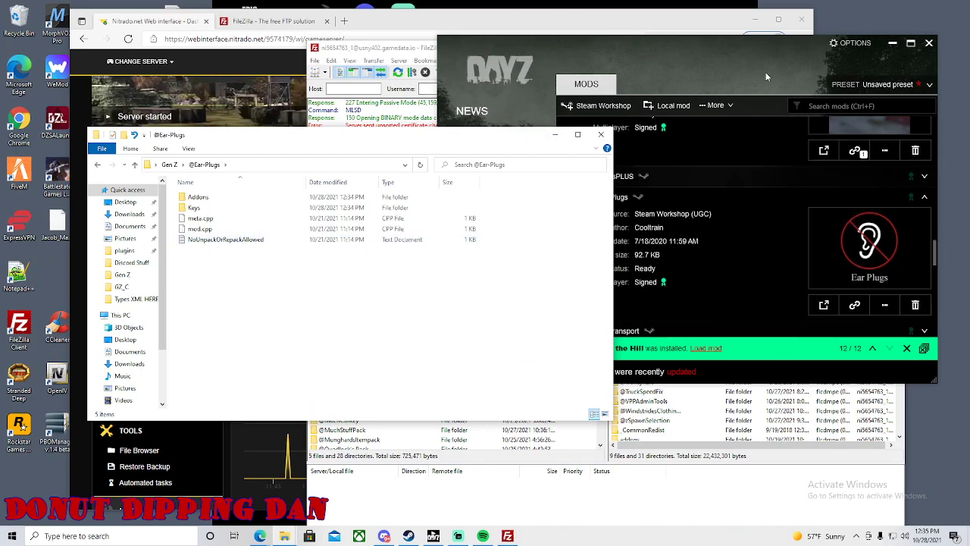
click(893, 44)
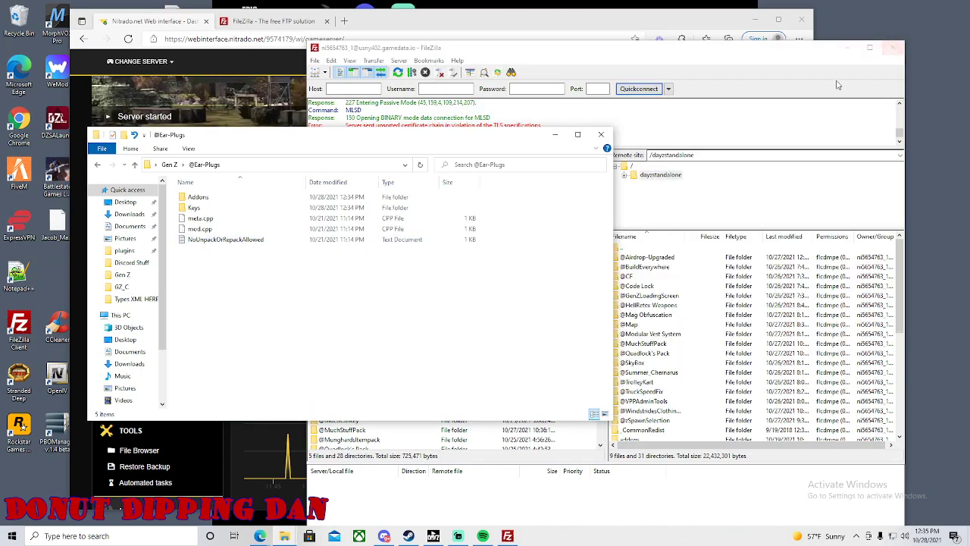
drag(647, 53, 665, 41)
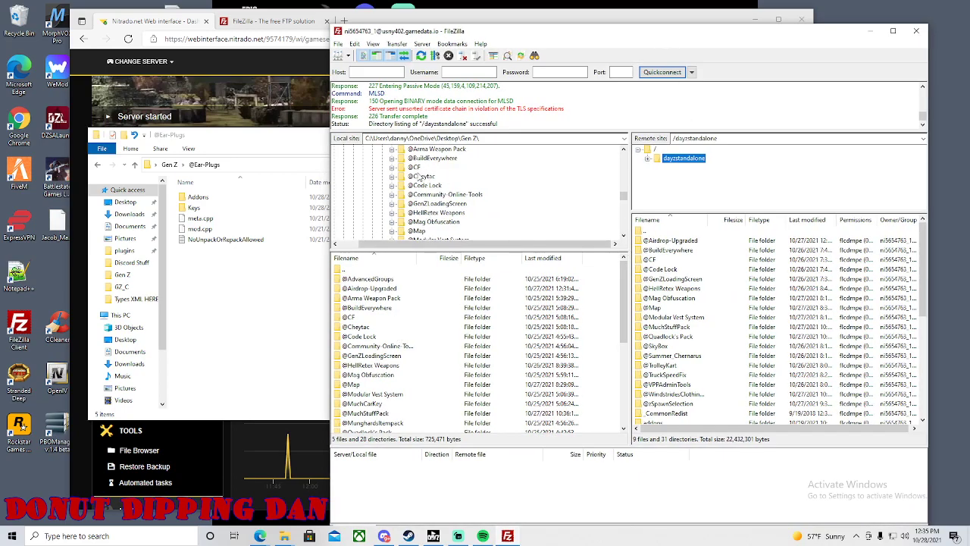
- Copy the Gen Z folder's path from Explorer and load it as the local site in FileZilla
click(250, 165)
click(104, 166)
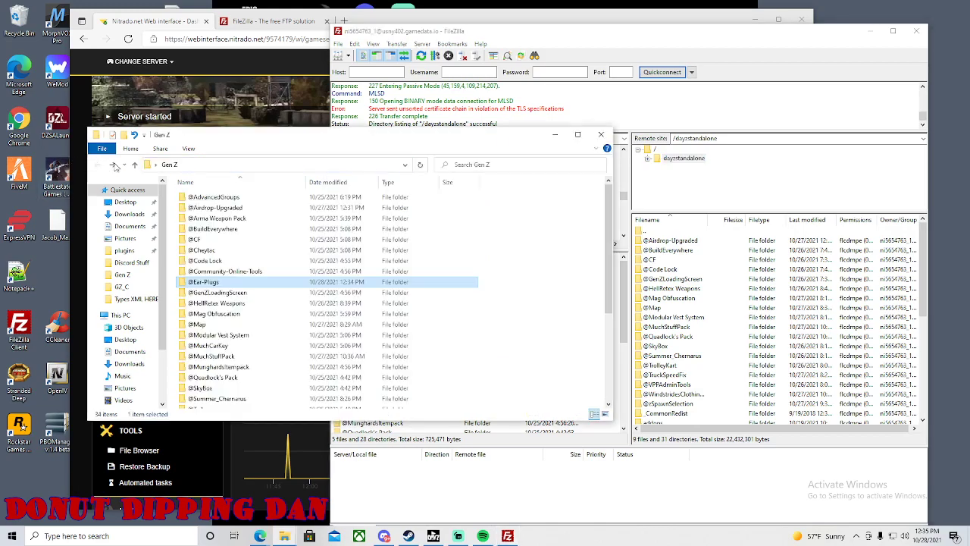
right_click(241, 164)
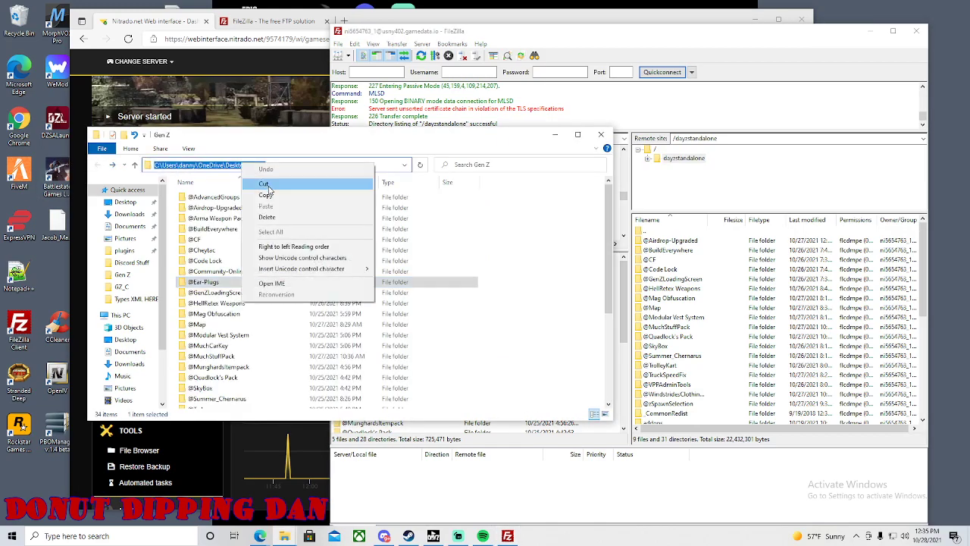
click(275, 202)
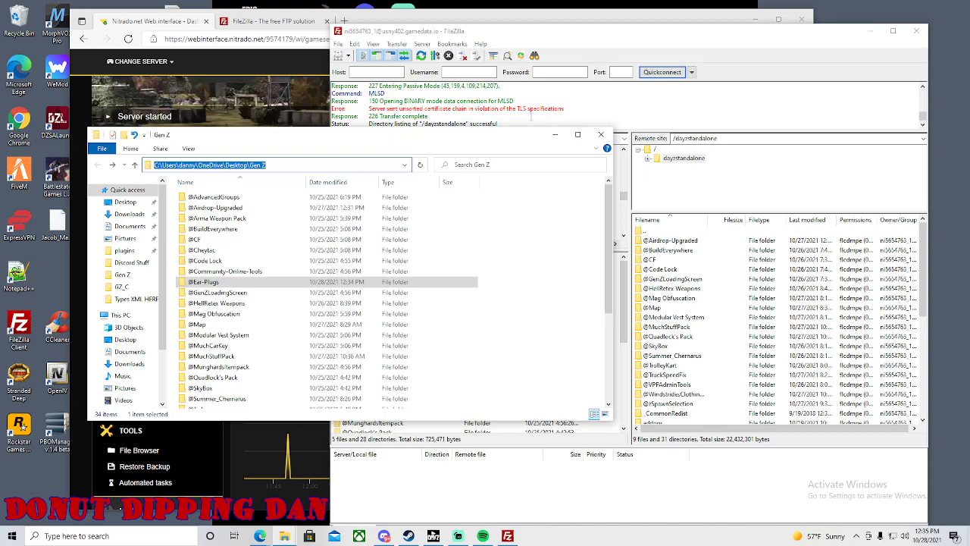
click(574, 39)
click(523, 137)
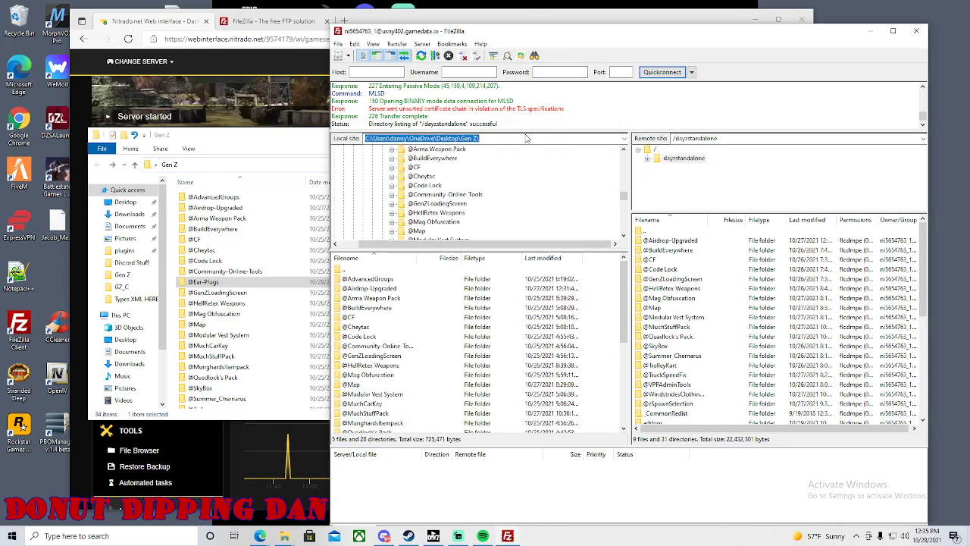
text(C:\Users\danny\OneDrive\Desktop\Gen Z)
key(Return)
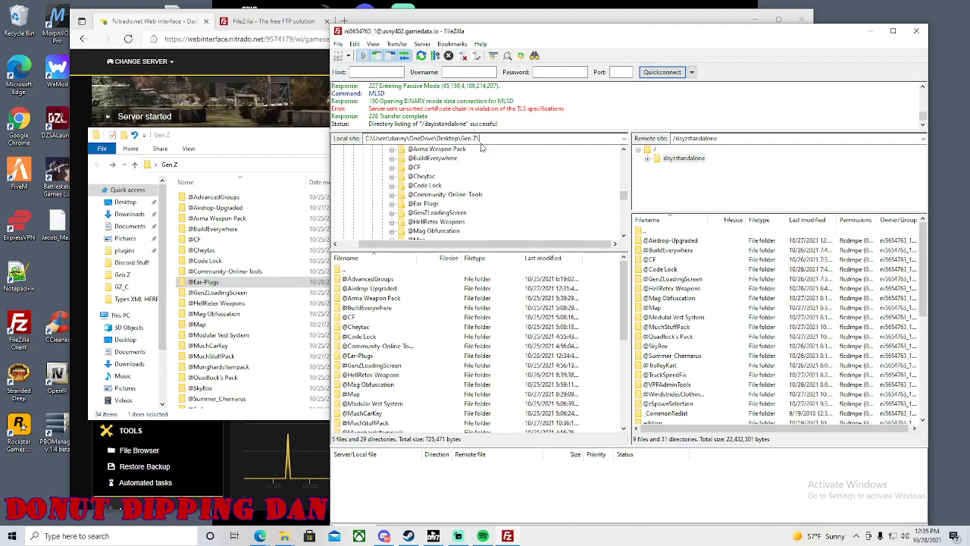
click(680, 161)
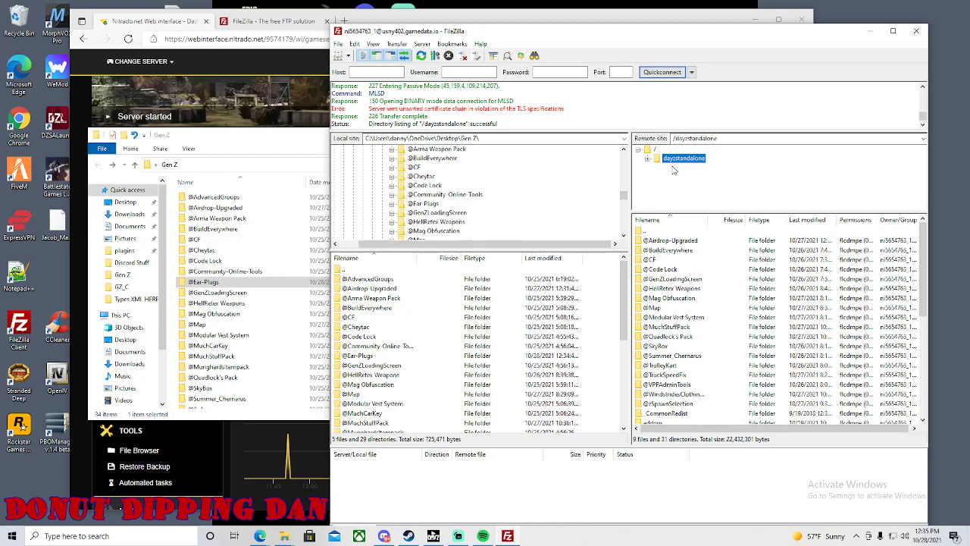
click(648, 166)
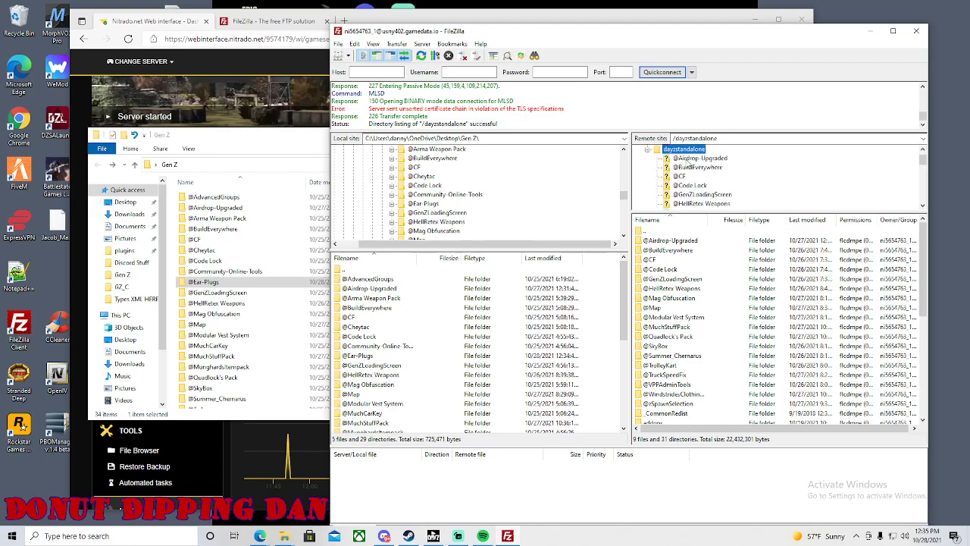
scroll(695, 186, up, 10)
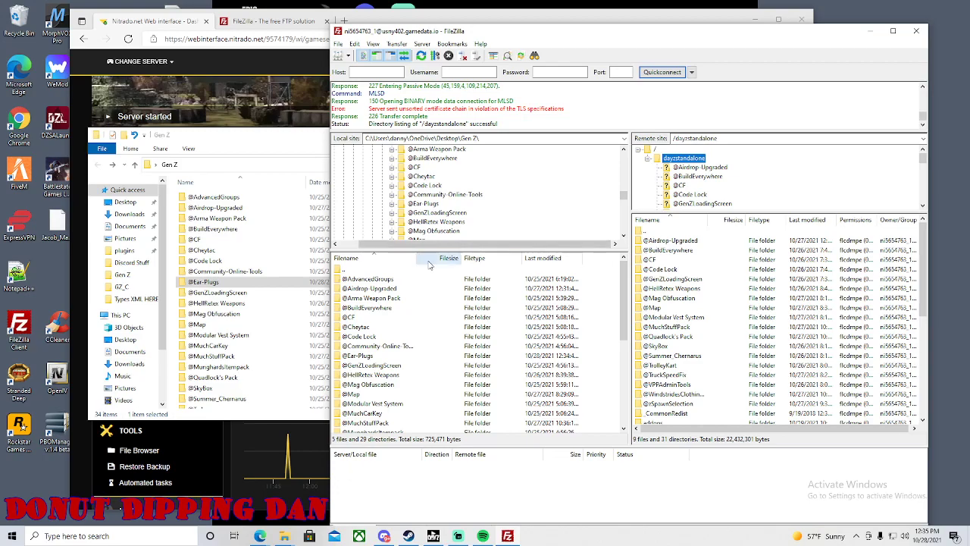
click(424, 204)
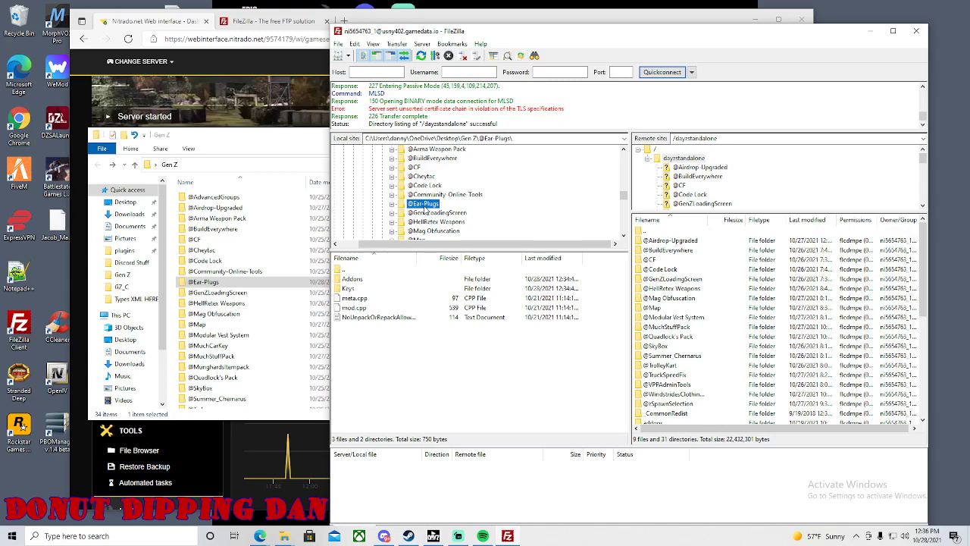
right_click(424, 206)
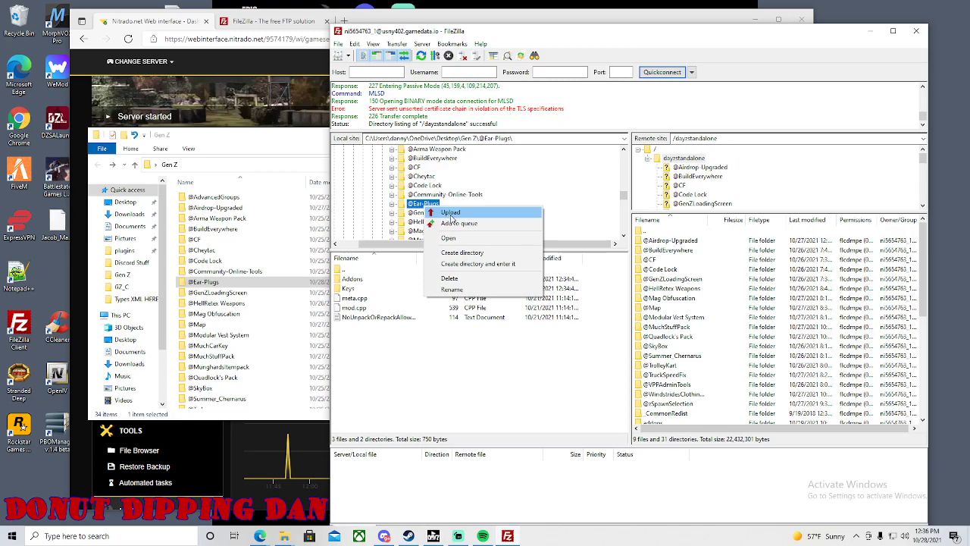
click(452, 214)
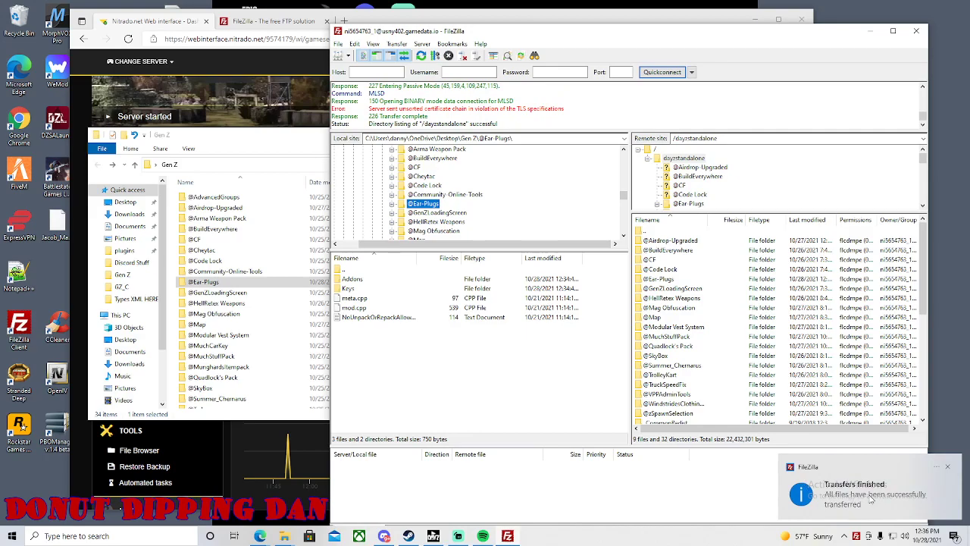
scroll(699, 184, down, 10)
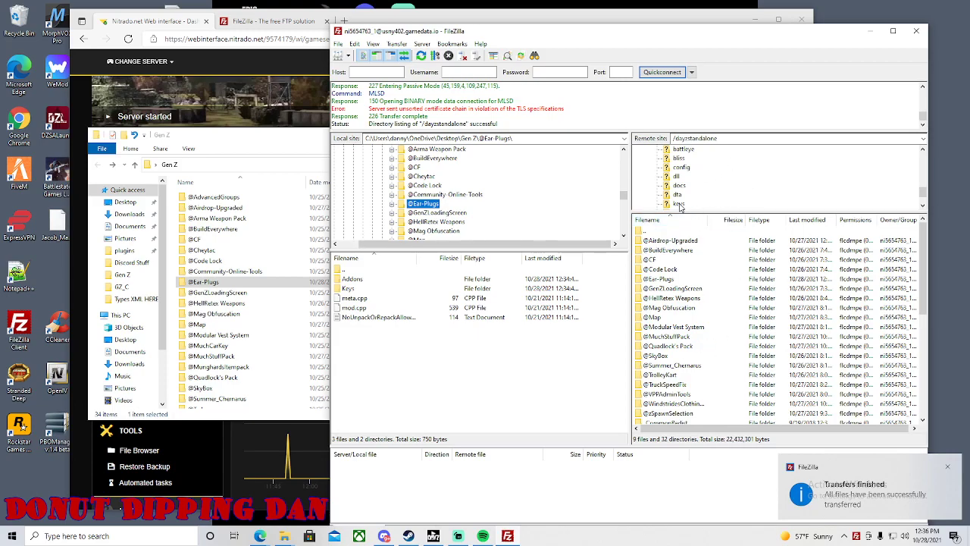
click(678, 205)
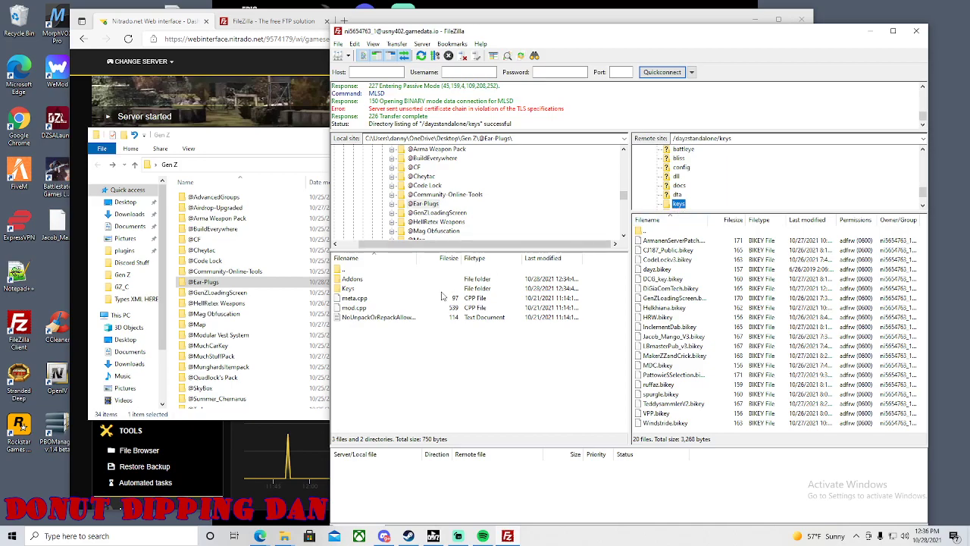
double_click(352, 288)
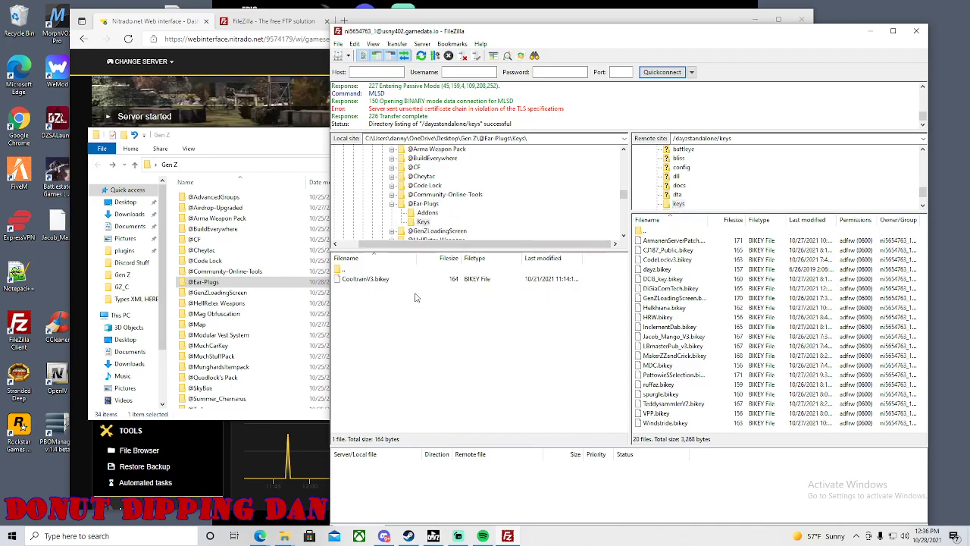
click(359, 281)
right_click(359, 282)
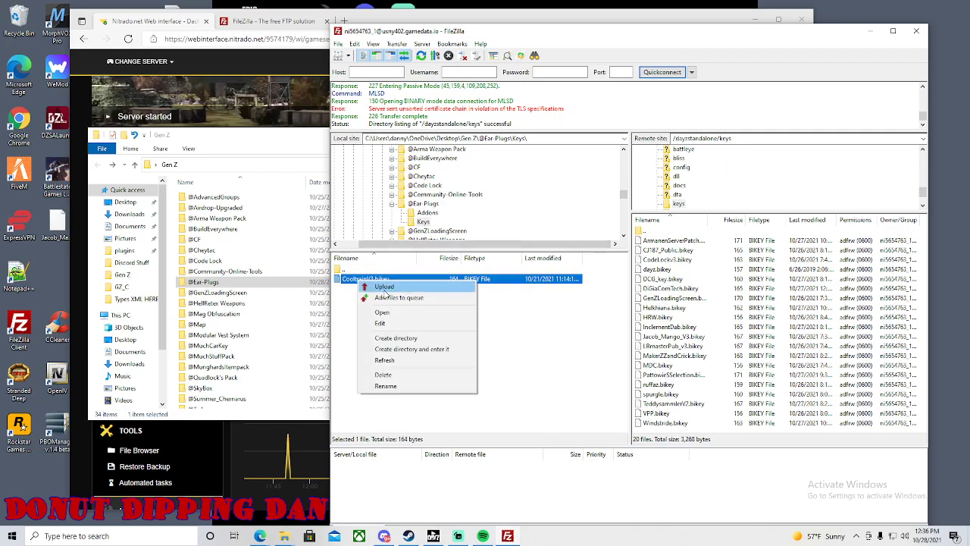
click(384, 290)
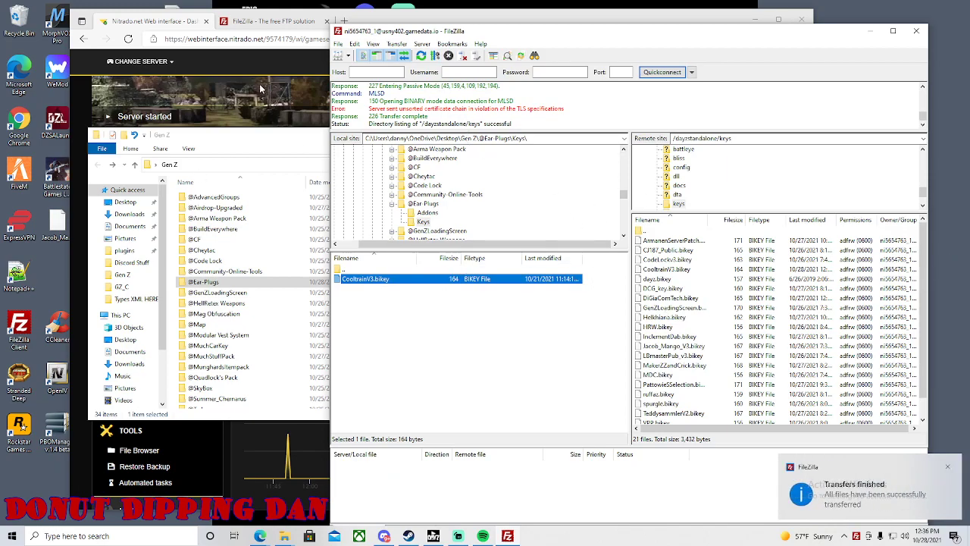
click(214, 283)
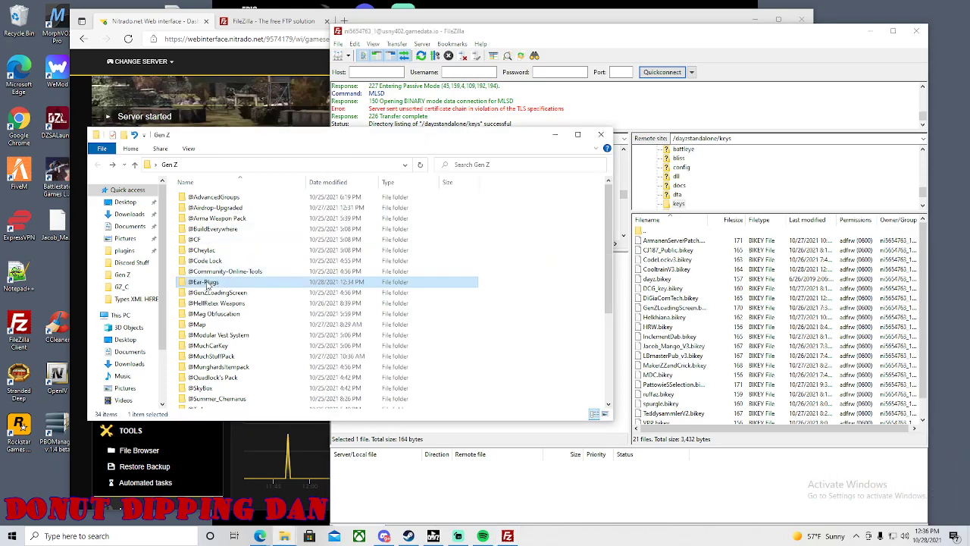
click(206, 285)
right_click(208, 283)
click(227, 312)
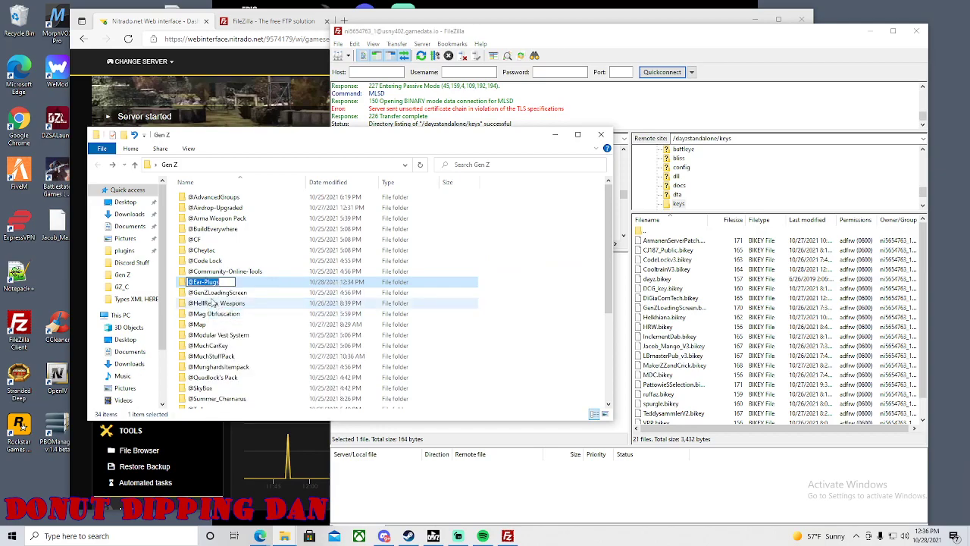
click(266, 94)
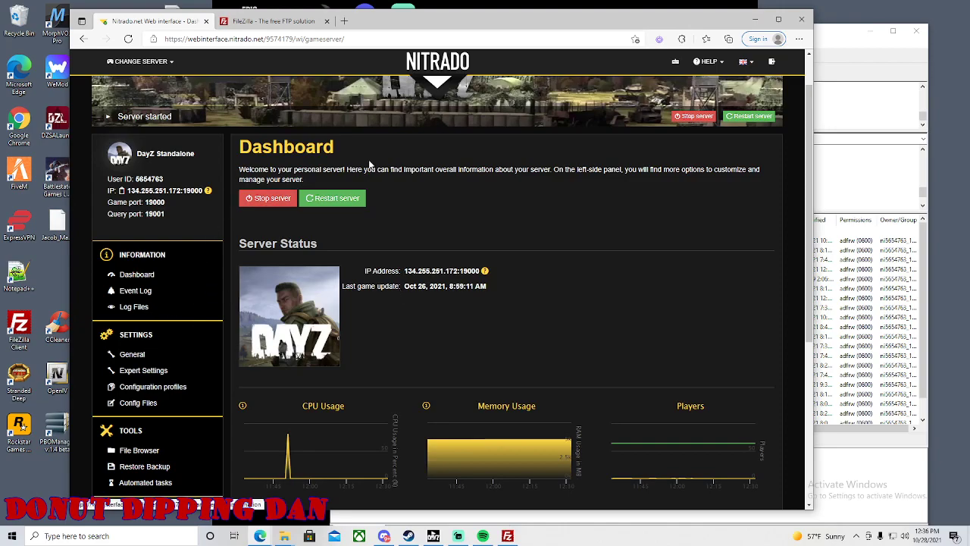
click(131, 356)
scroll(319, 327, down, 4)
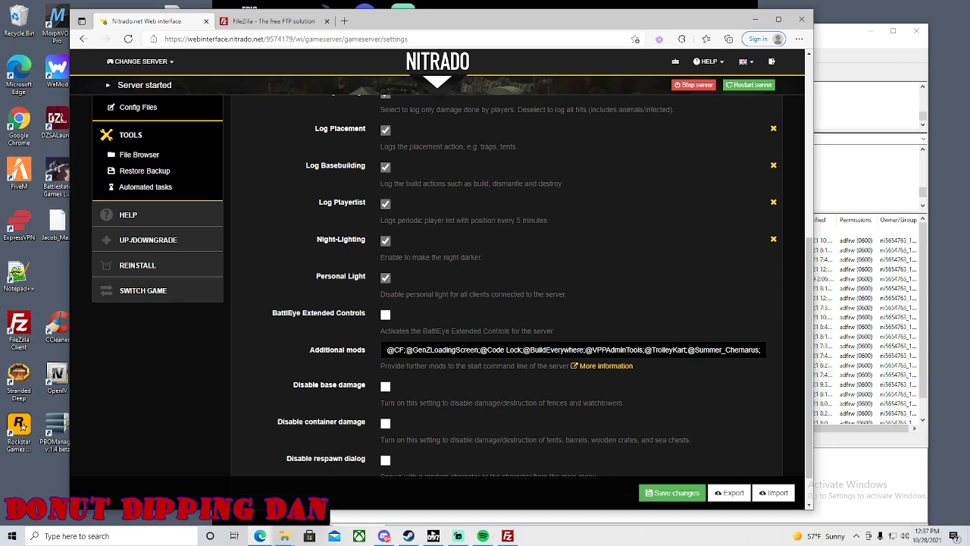
drag(413, 349, 782, 358)
click(759, 350)
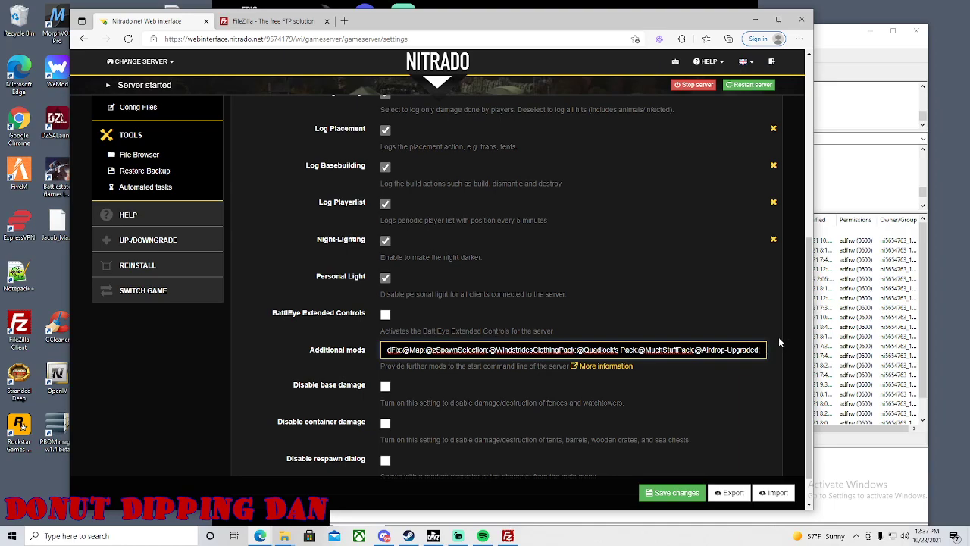
key(ctrl+v)
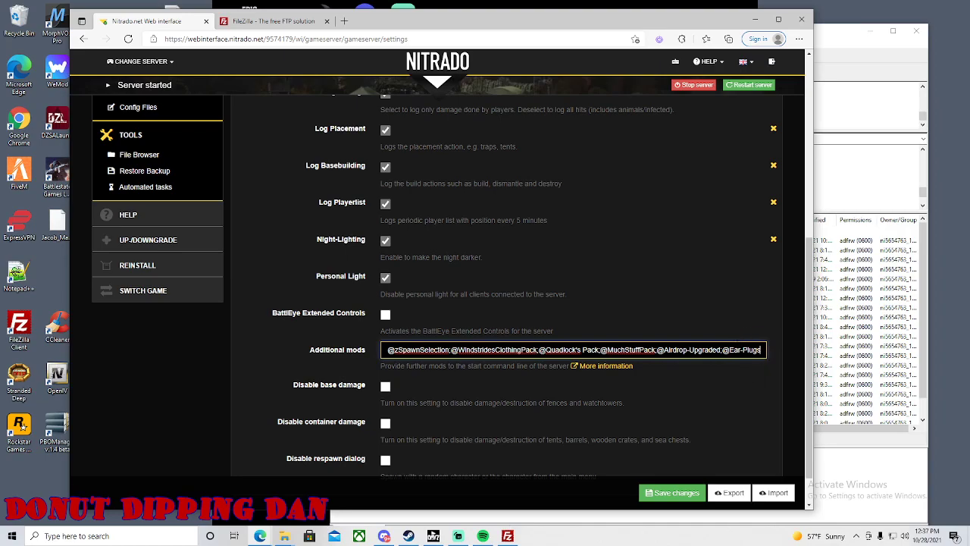
text(;)
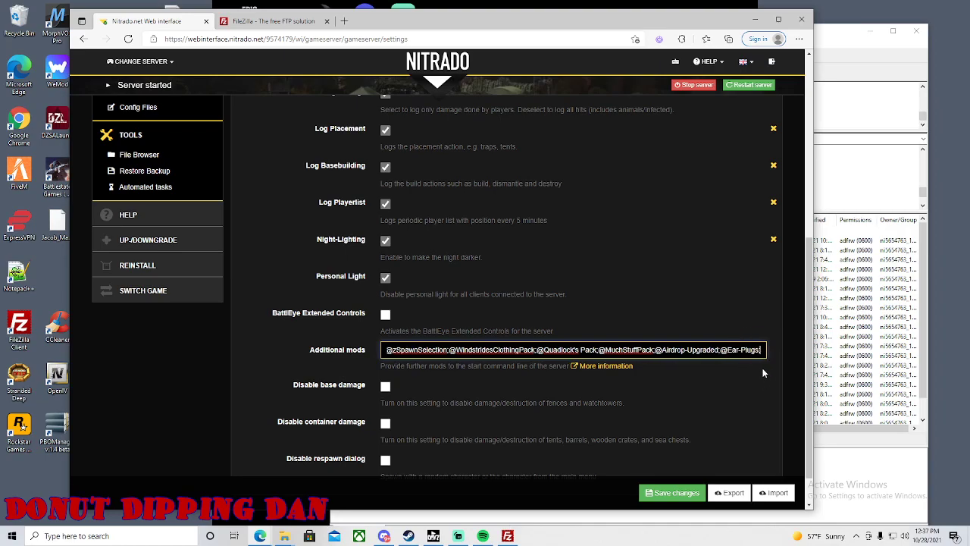
click(762, 368)
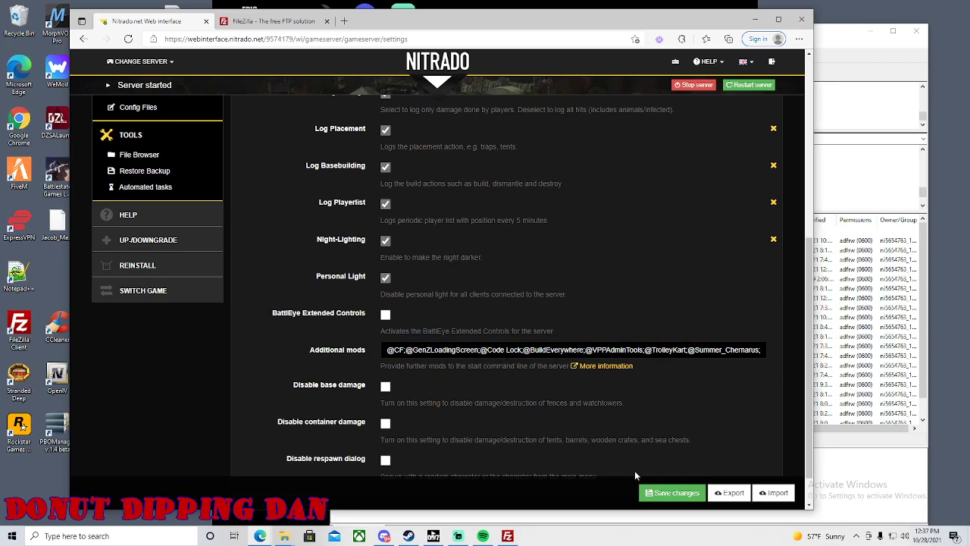
click(664, 496)
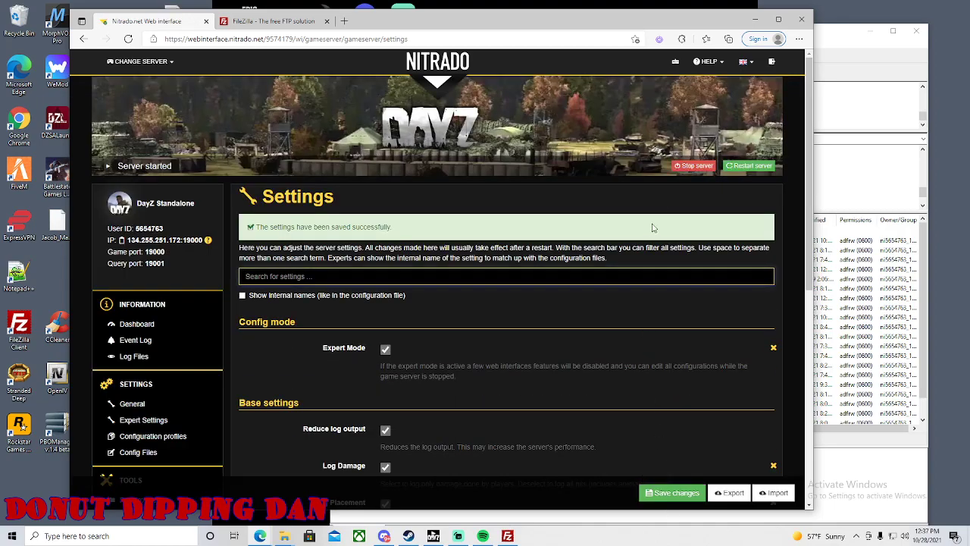
- Restart the DayZ server from the Nitrado web interface and minimize the browser
click(730, 166)
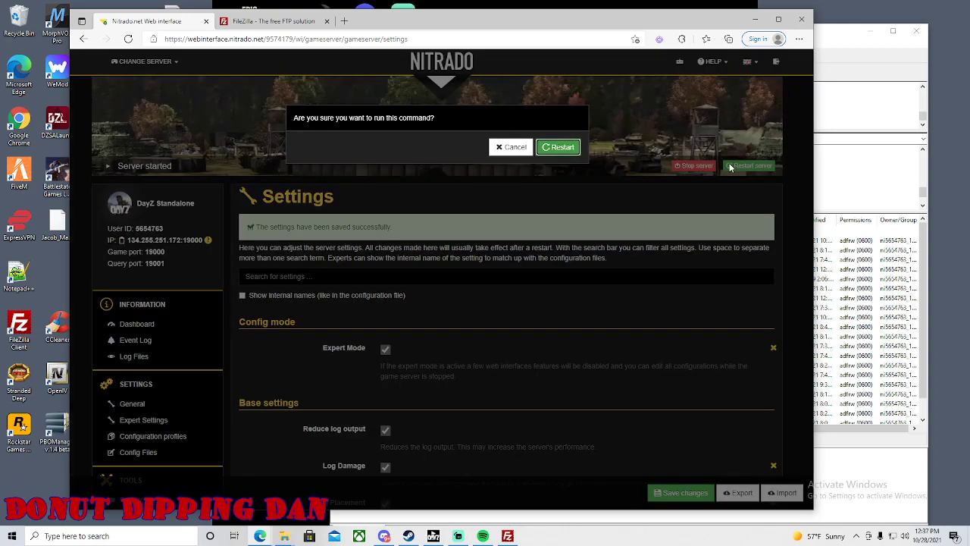
click(561, 147)
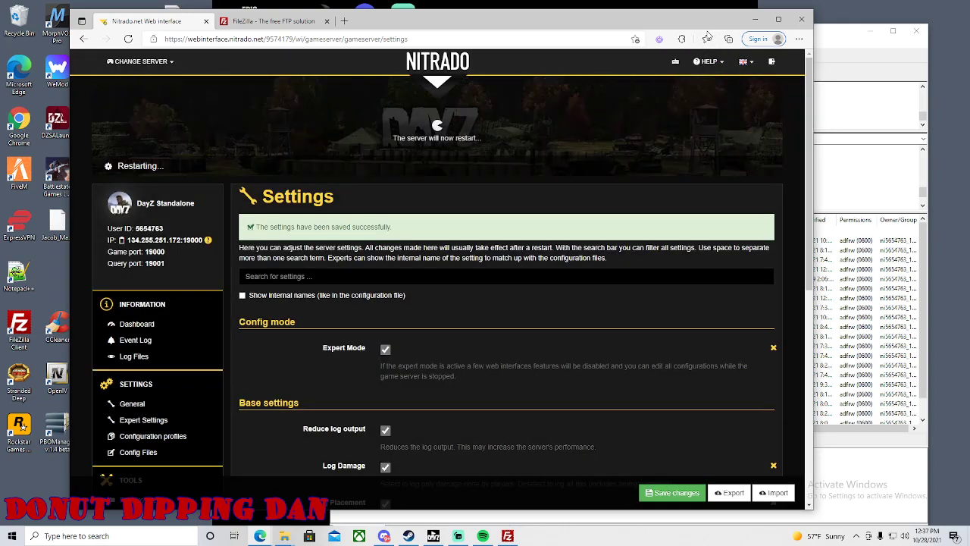
click(755, 19)
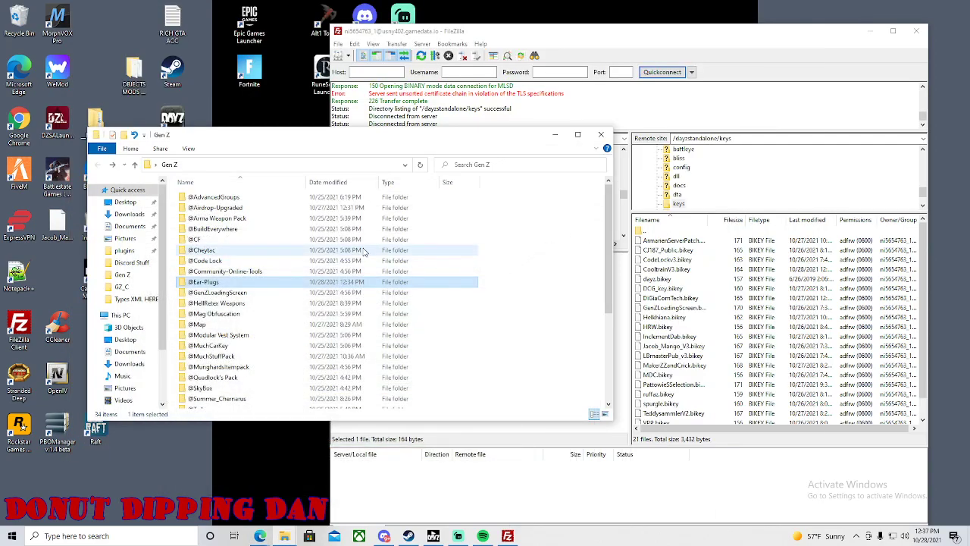
- Switch to the DayZ Launcher and review the mods required by the favorite Gen Z | 1PP | Hardcore server
scroll(376, 283, down, 1)
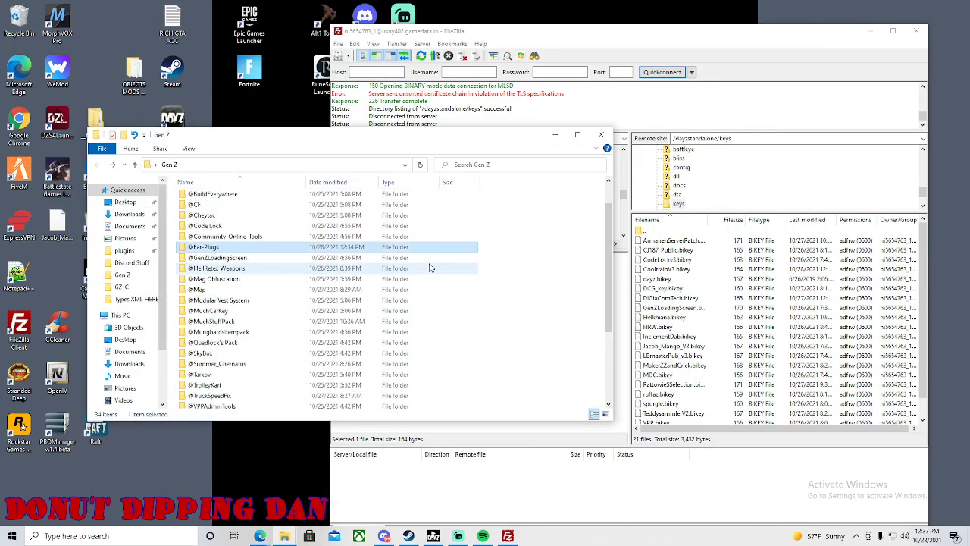
click(433, 535)
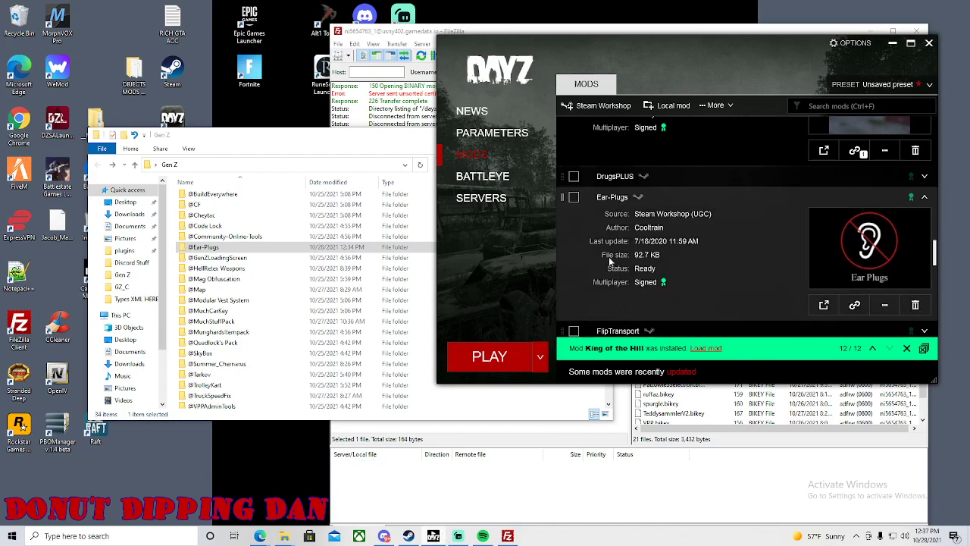
click(513, 201)
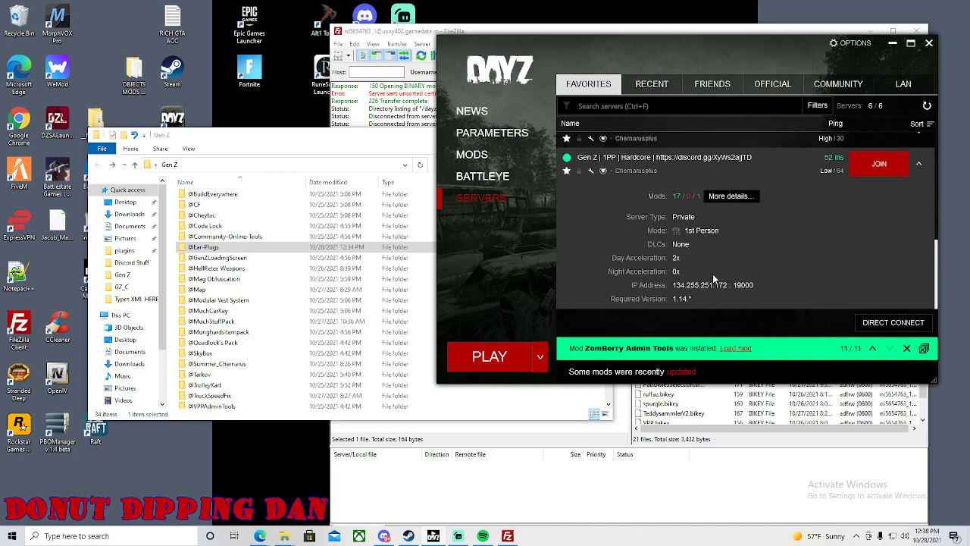
click(729, 198)
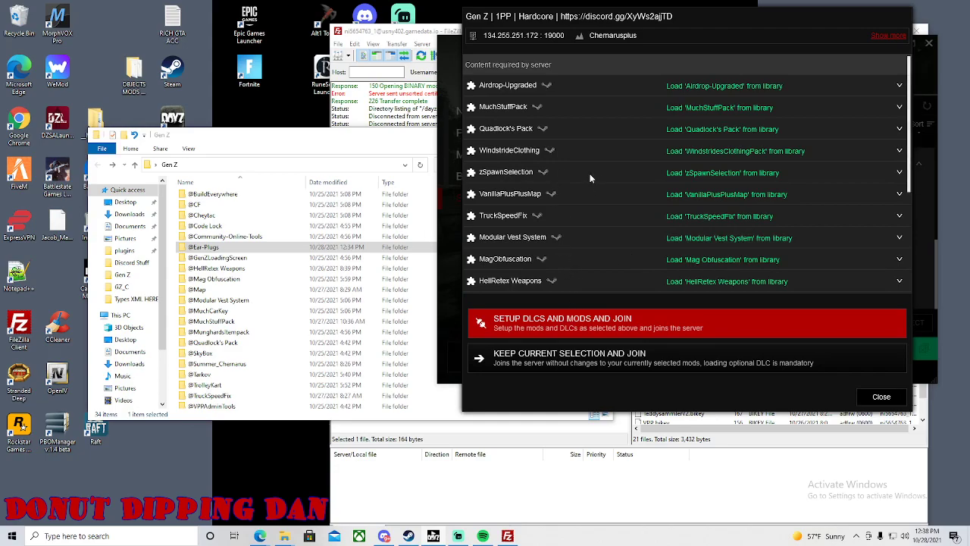
scroll(573, 142, down, 5)
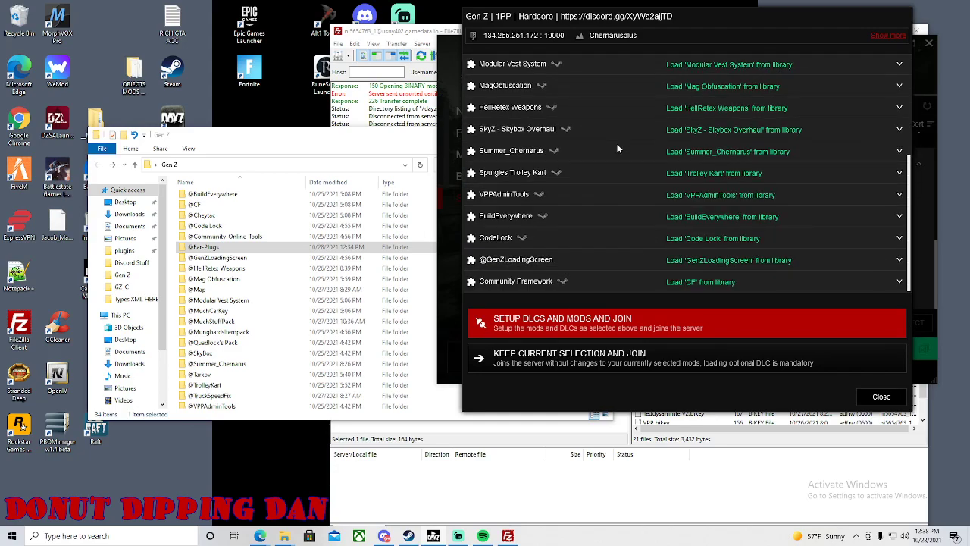
click(881, 396)
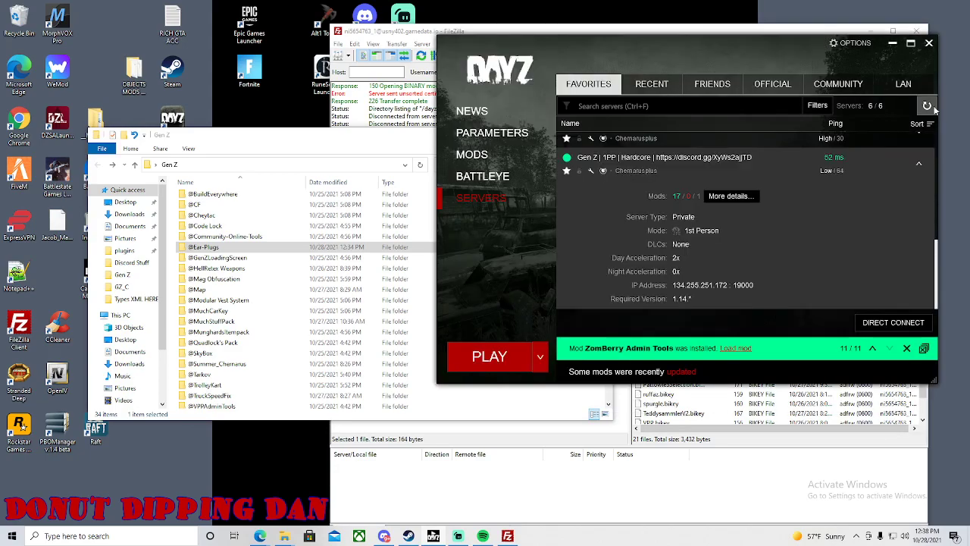
- Close and relaunch the DayZ Launcher, and open its favorite servers list
click(928, 43)
click(171, 120)
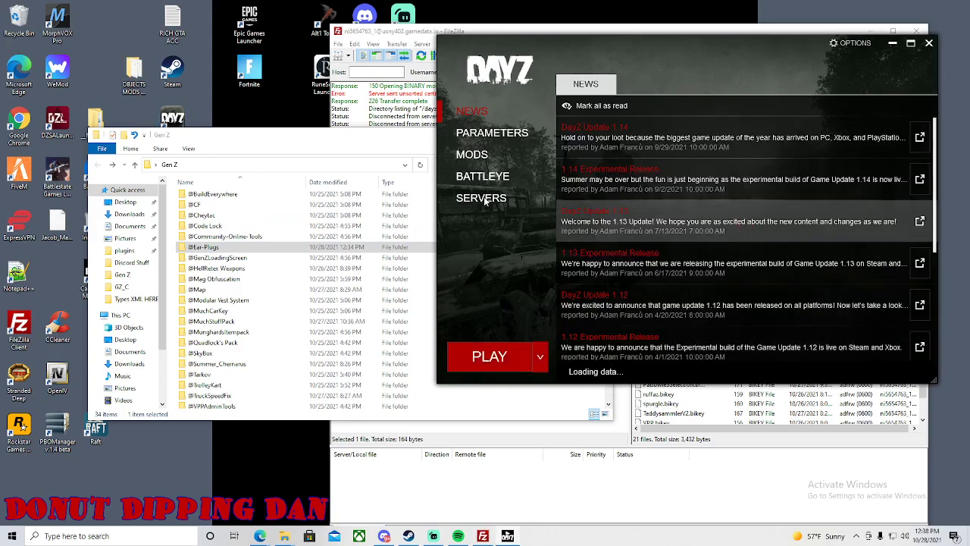
click(523, 198)
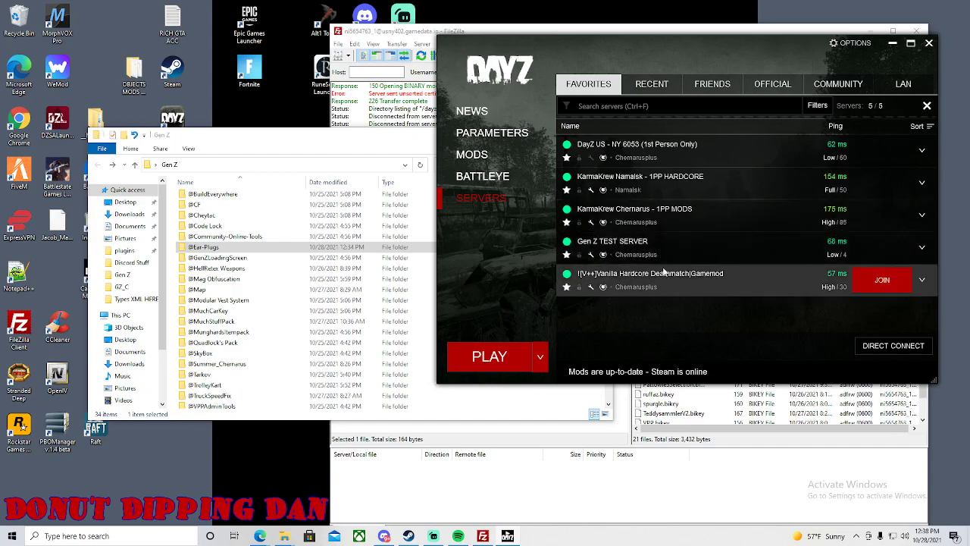
- Remove KarmaKrew Chernarus - 1PP MODS and KarmaKrew Namalsk - 1PP HARDCORE from the favorite servers and refresh the list
click(566, 222)
click(567, 254)
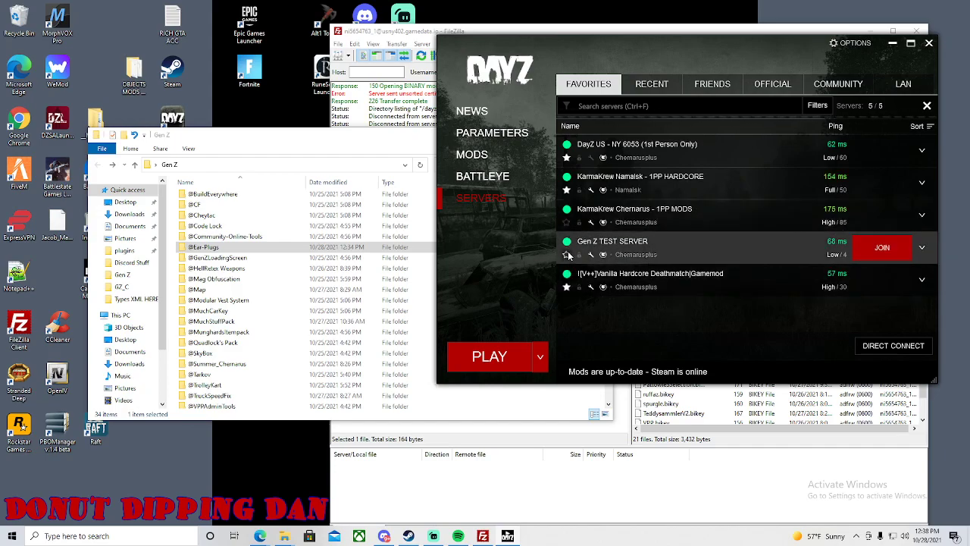
click(566, 190)
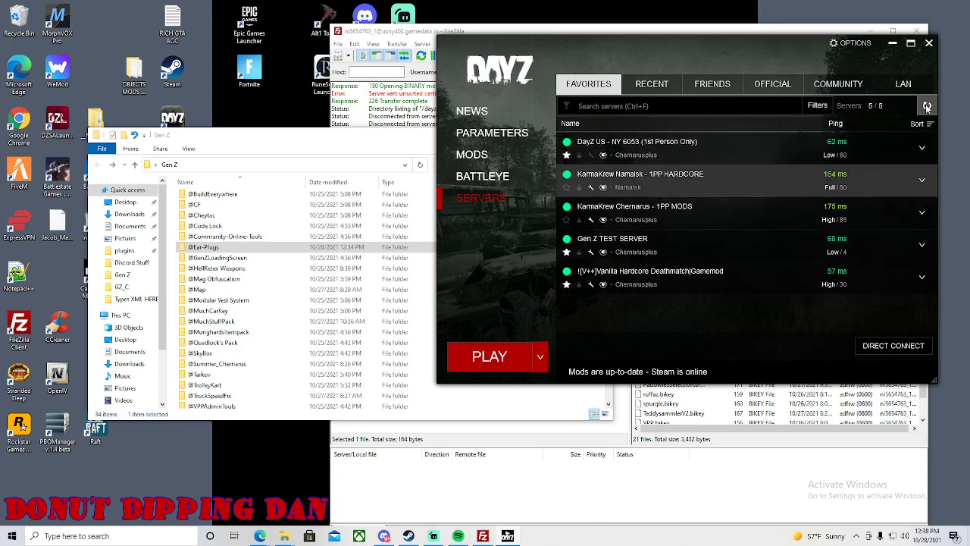
click(927, 107)
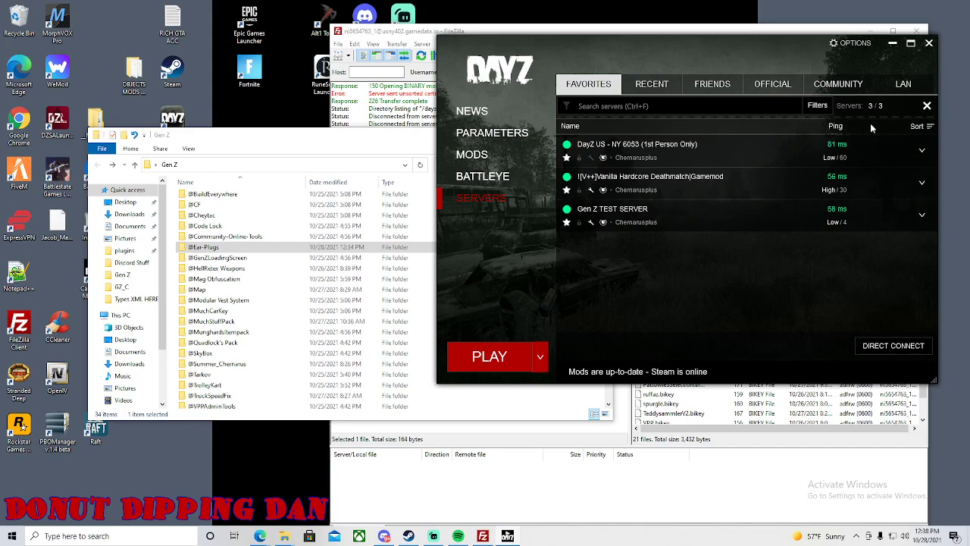
click(927, 105)
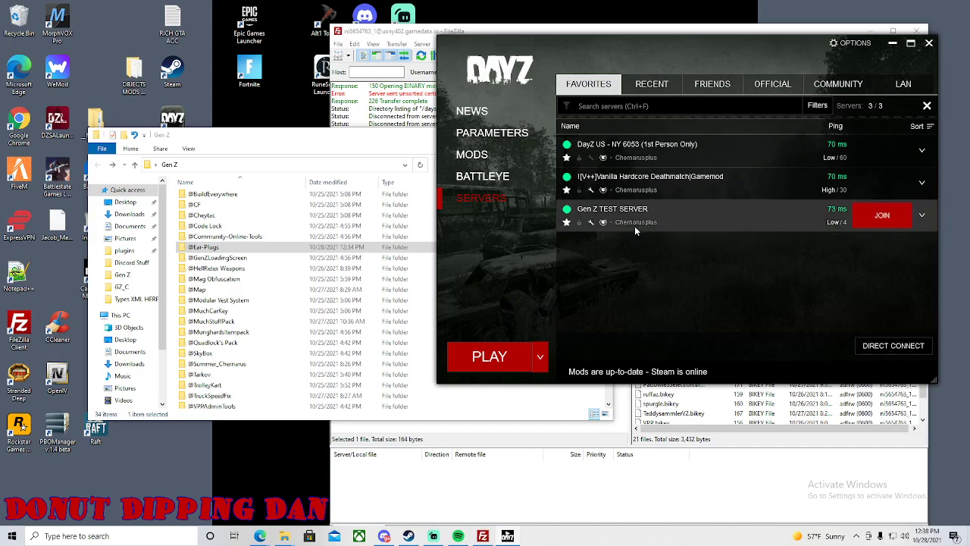
click(925, 108)
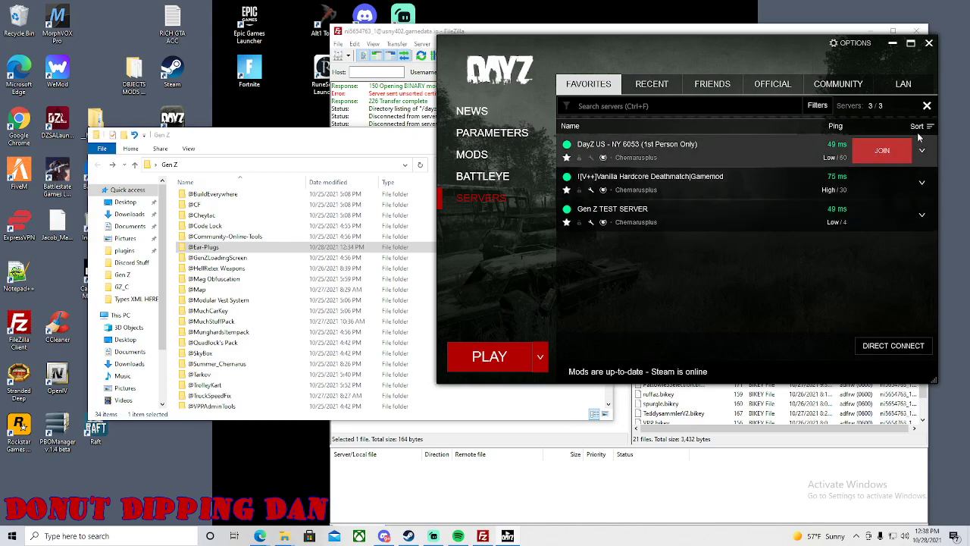
click(926, 105)
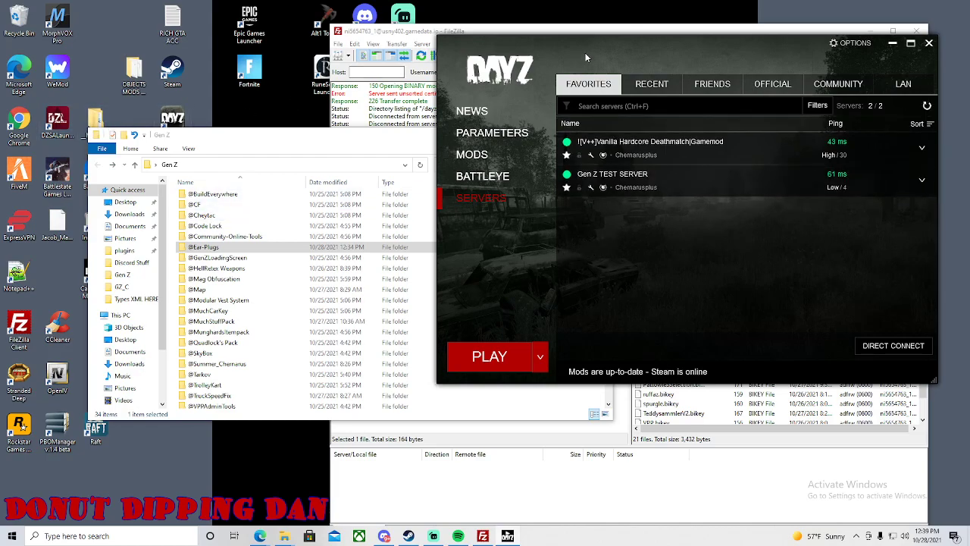
click(929, 106)
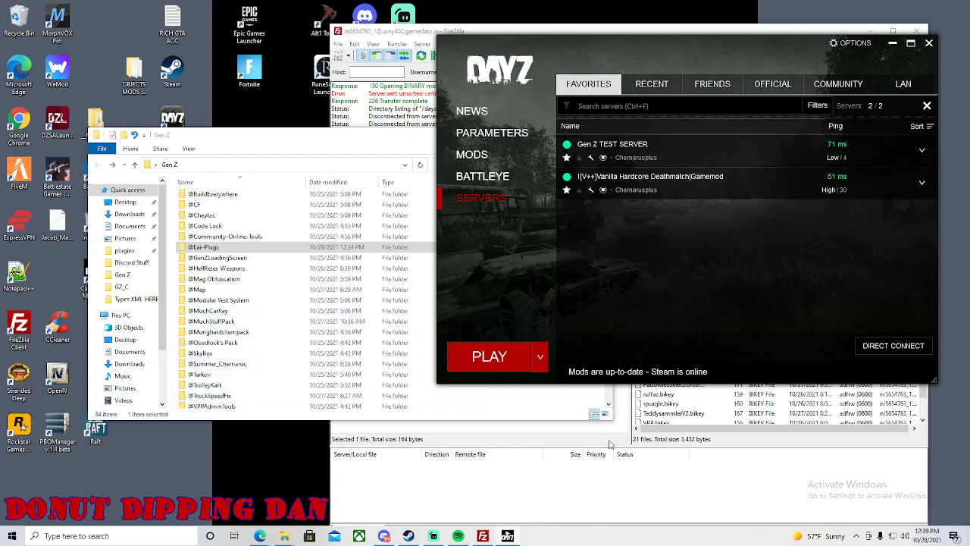
double_click(205, 247)
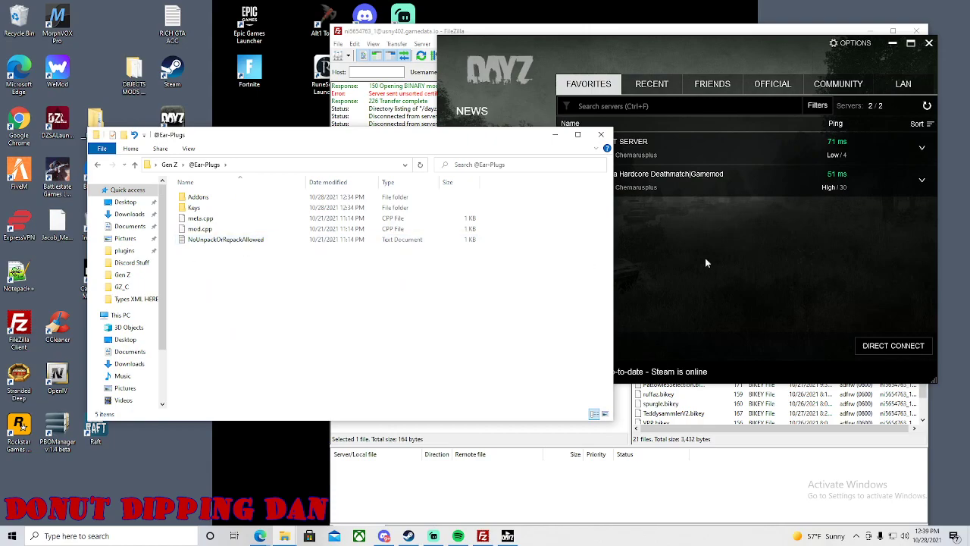
click(720, 301)
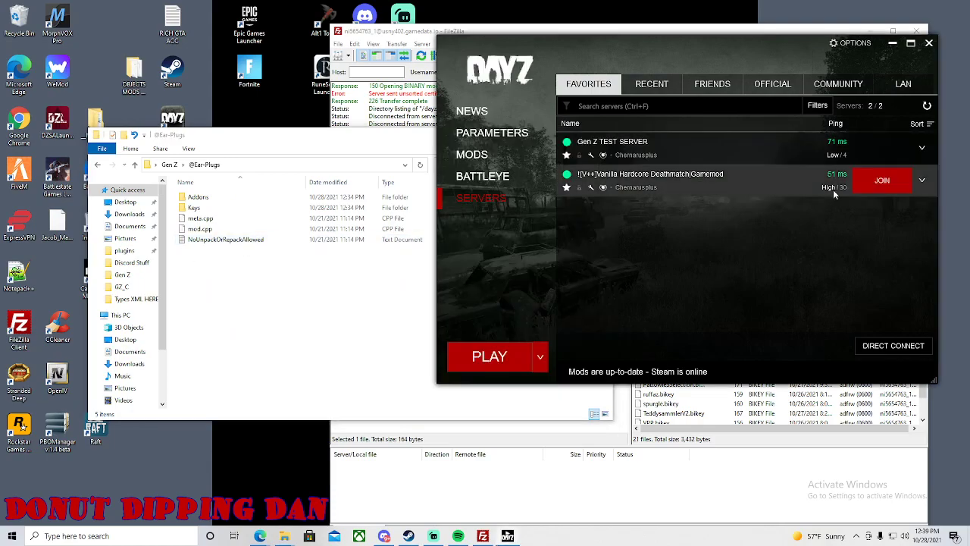
click(927, 104)
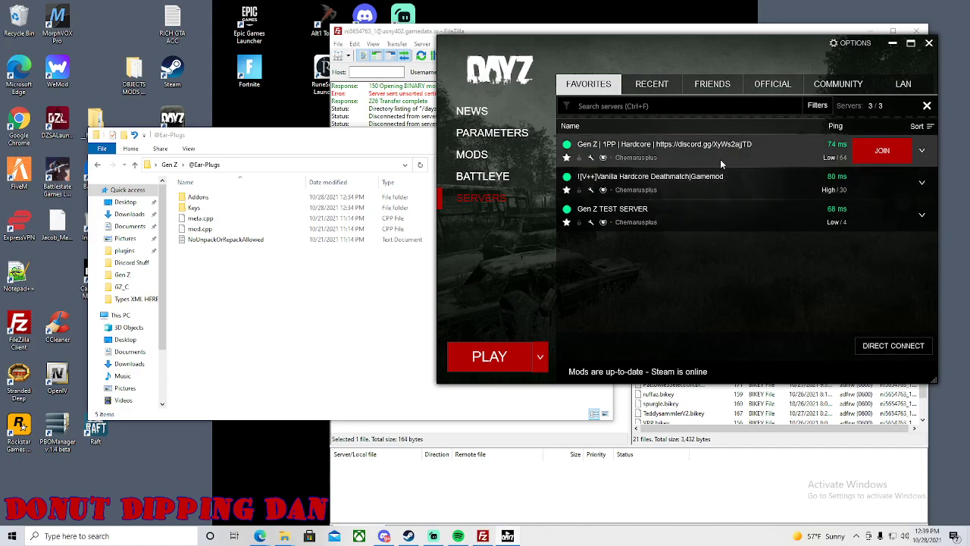
- Try joining the Gen Z | 1PP | Hardcore server with its required DLCs and mods set up, and refresh the favorite servers
drag(439, 123, 195, 123)
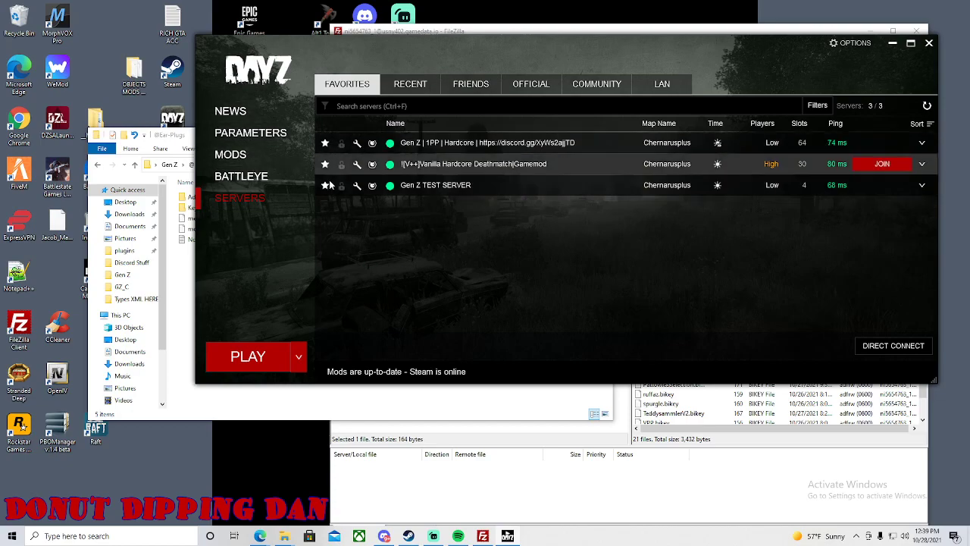
click(921, 142)
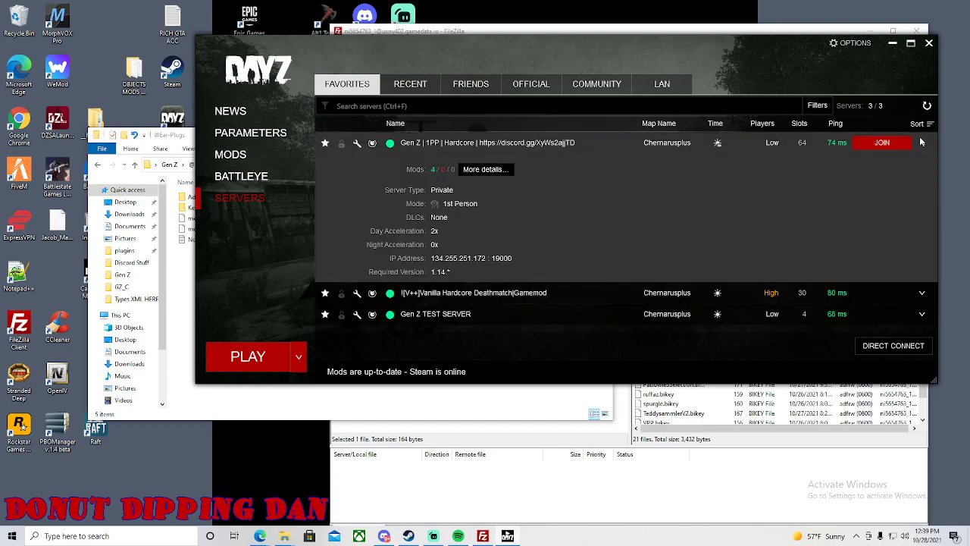
click(497, 173)
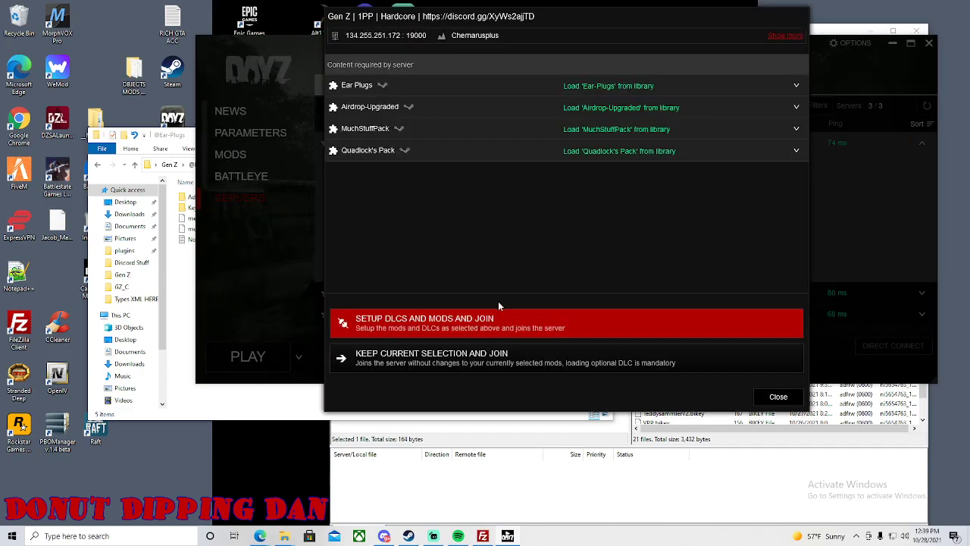
click(469, 325)
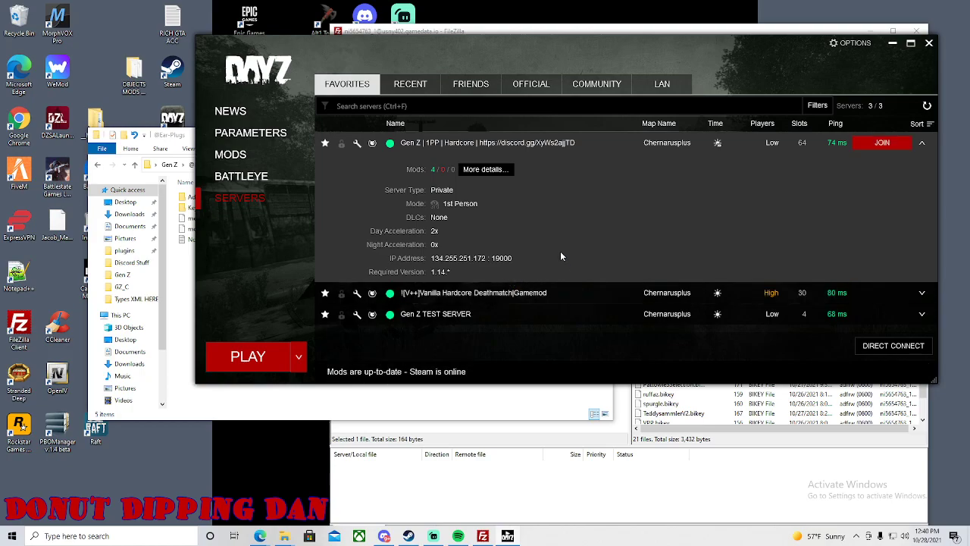
click(926, 105)
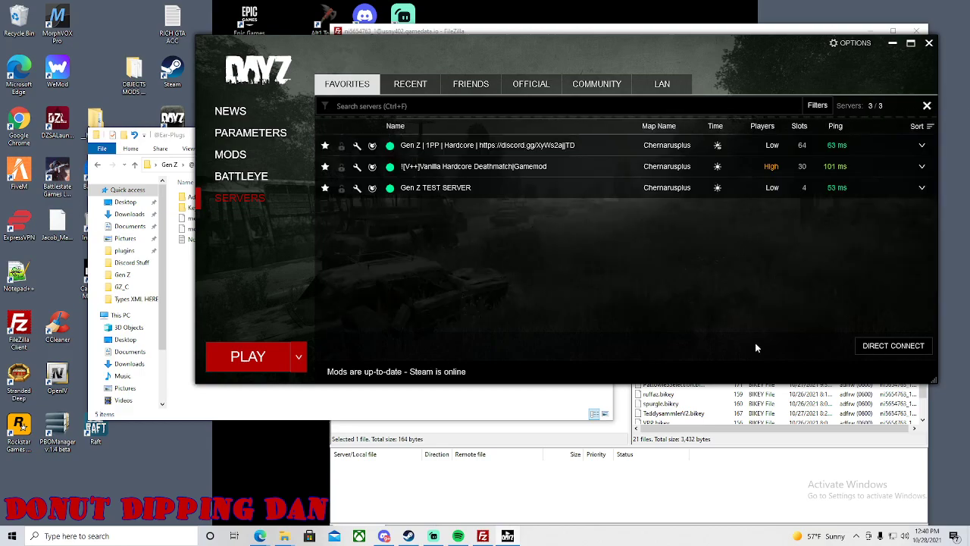
click(615, 151)
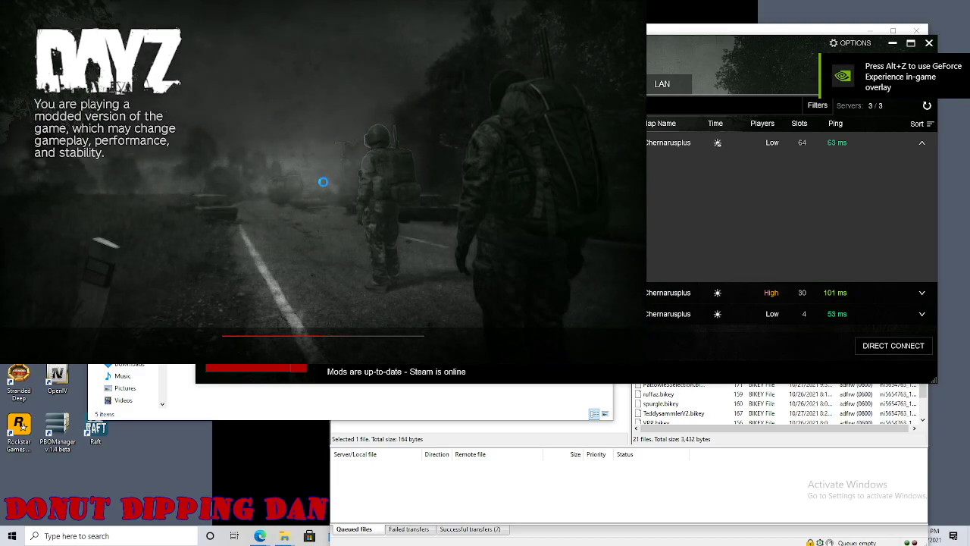
- Return to the desktop and close the DayZ game that is loading
key(super)
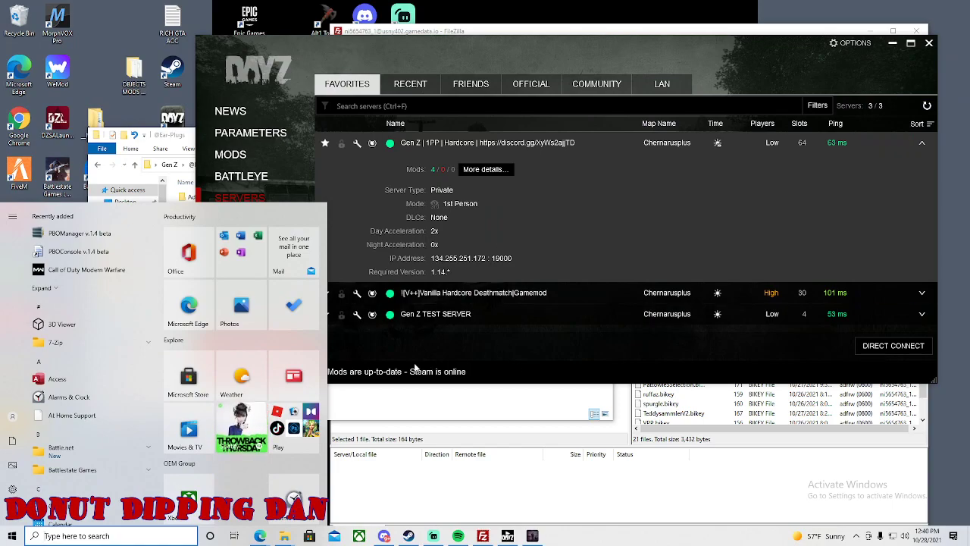
click(414, 358)
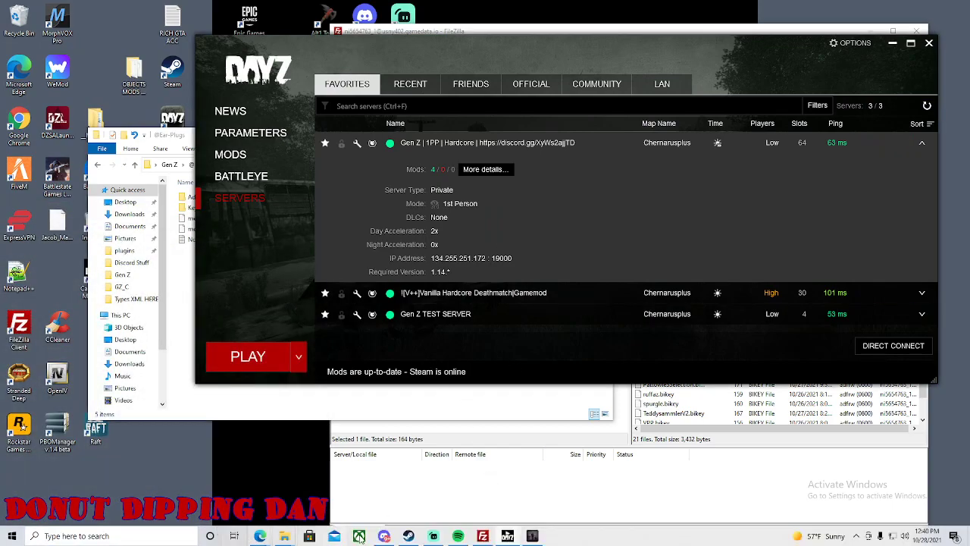
right_click(531, 535)
click(526, 516)
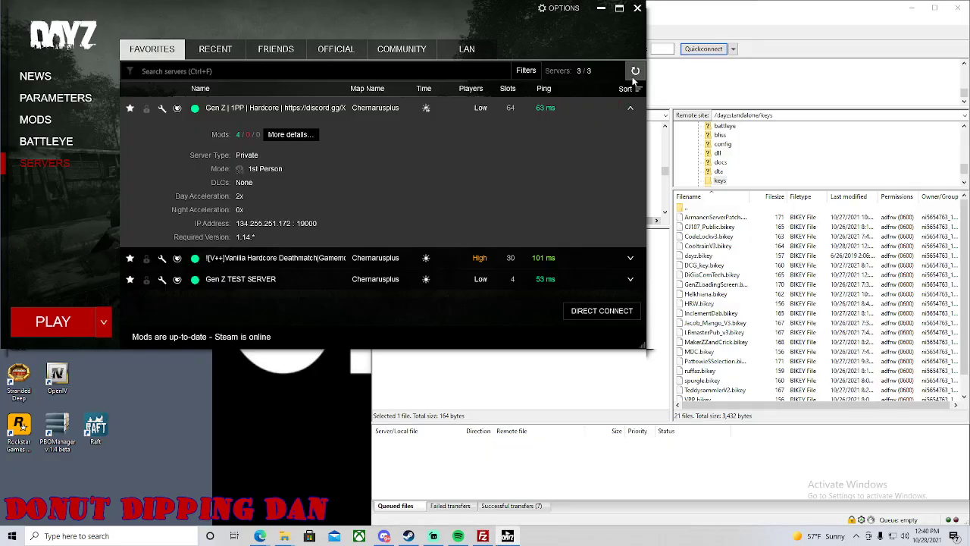
- Refresh the favorites and expand the Gen Z | 1PP | Hardcore server, and relaunch the DayZ Launcher to its servers list
click(635, 71)
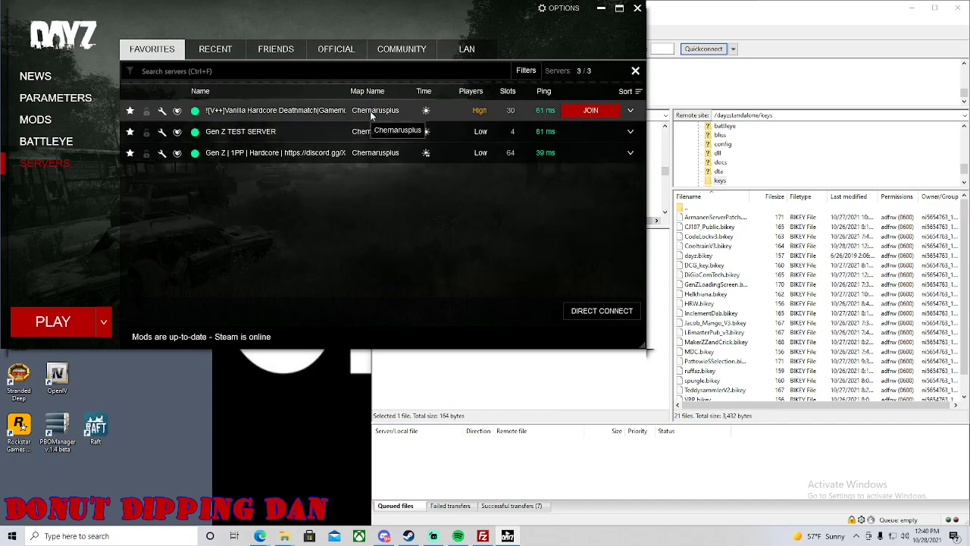
click(352, 157)
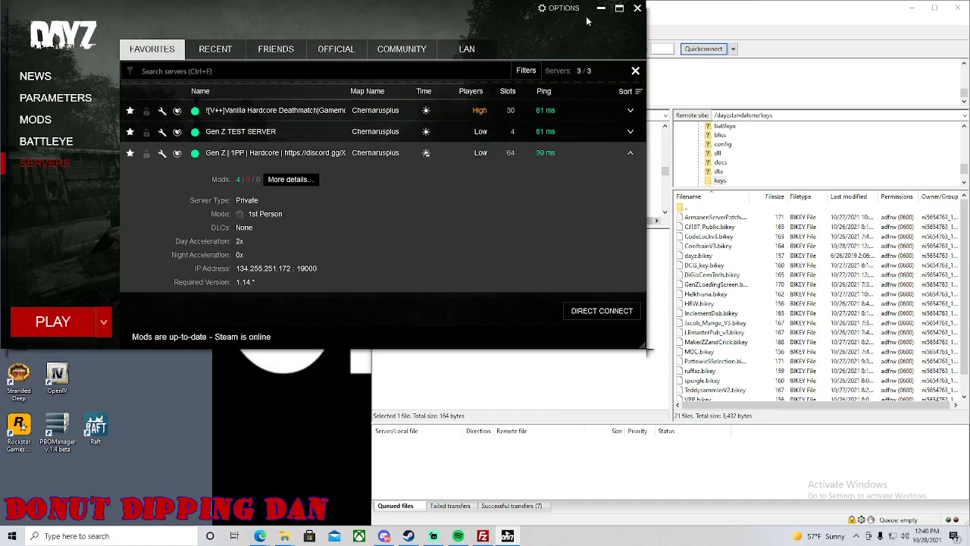
click(632, 11)
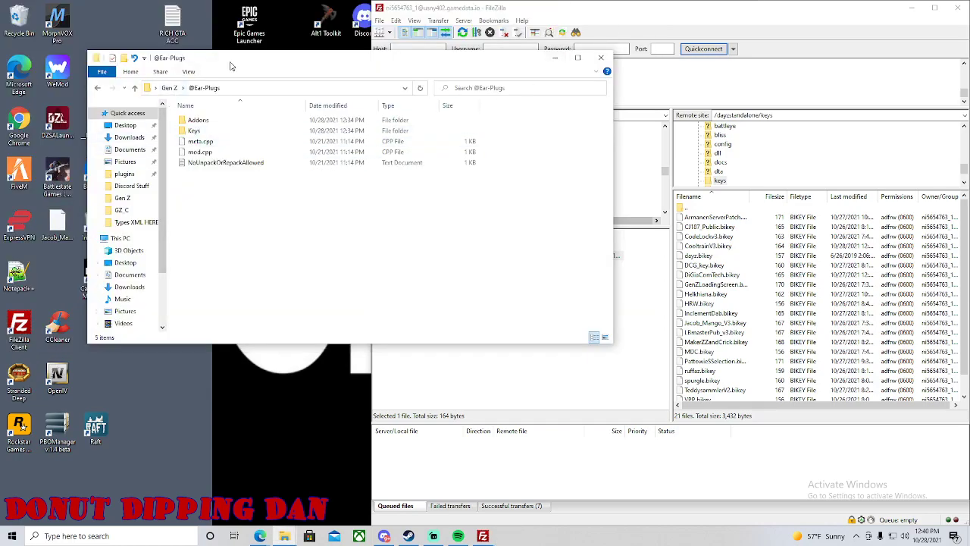
drag(231, 62, 229, 190)
click(180, 133)
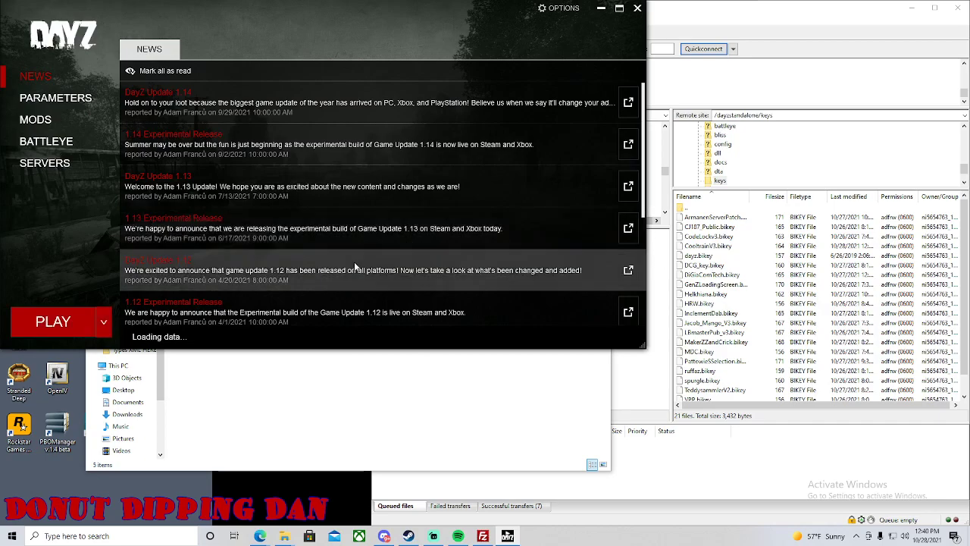
click(47, 165)
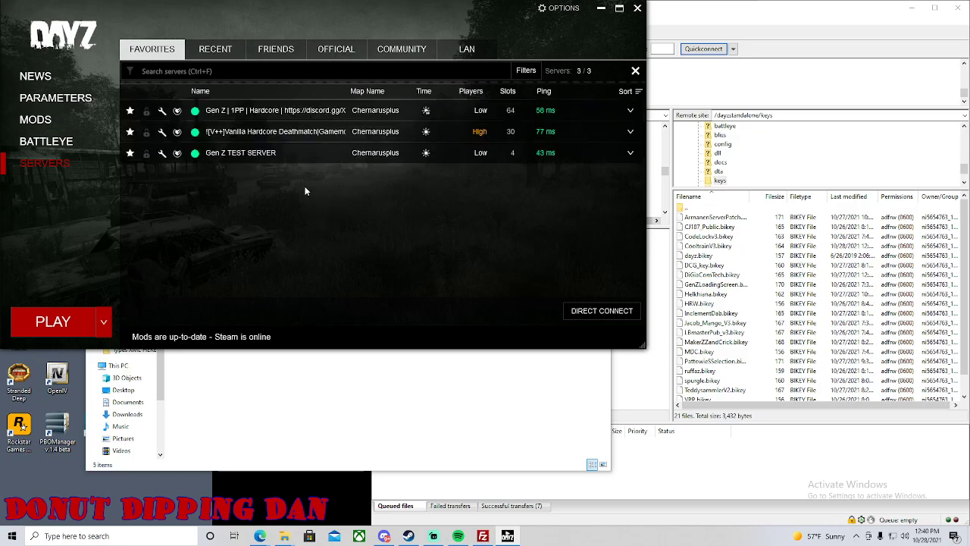
- Review the mods required by the Gen Z | 1PP | Hardcore server, and join it with those DLCs and mods set up
click(304, 112)
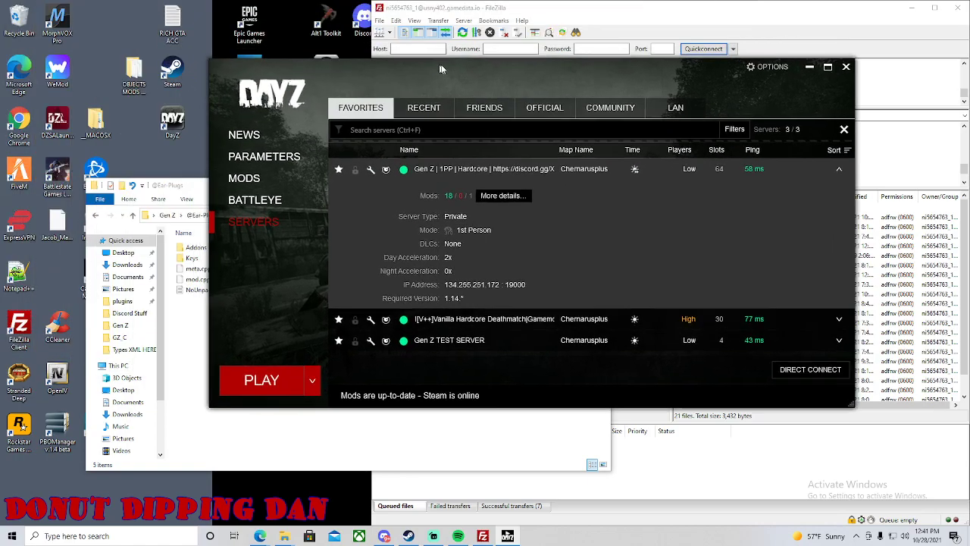
drag(229, 8, 526, 72)
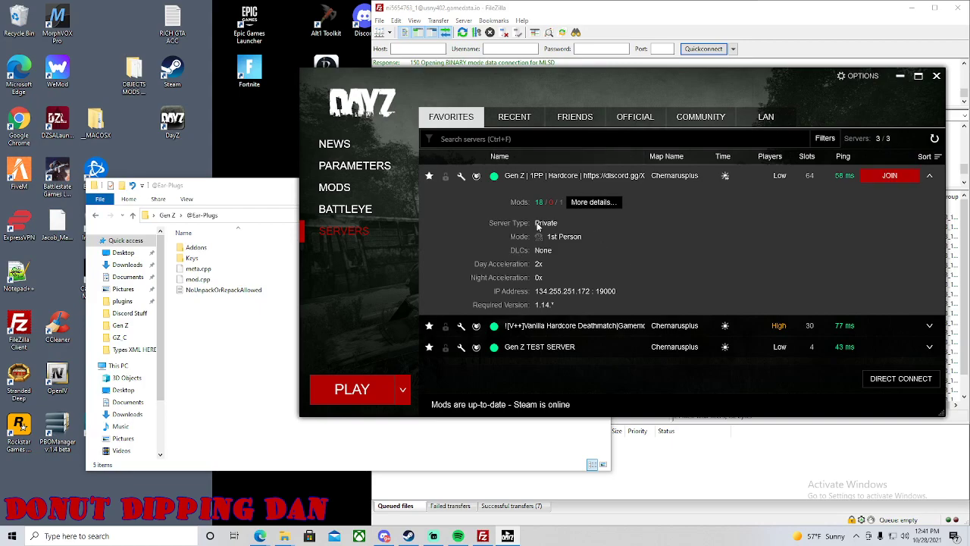
click(585, 206)
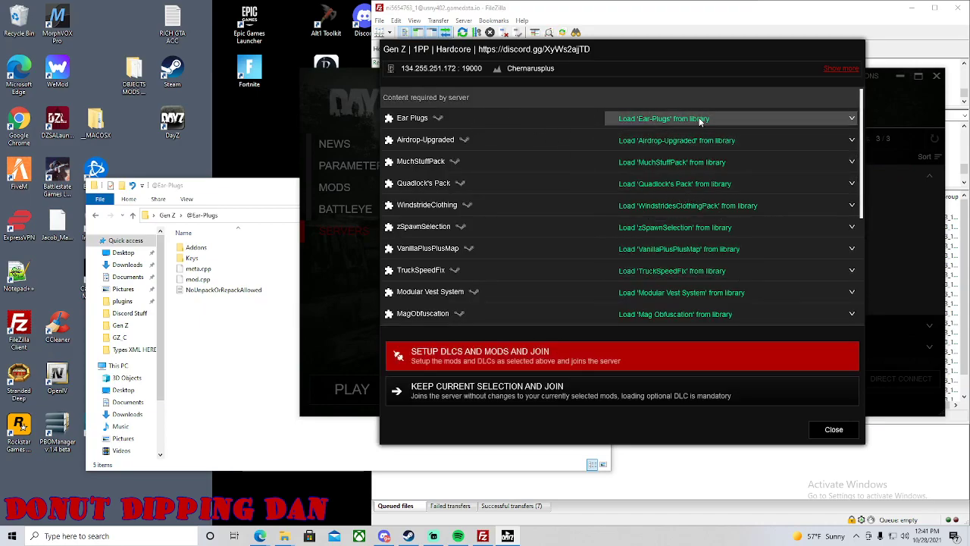
click(520, 356)
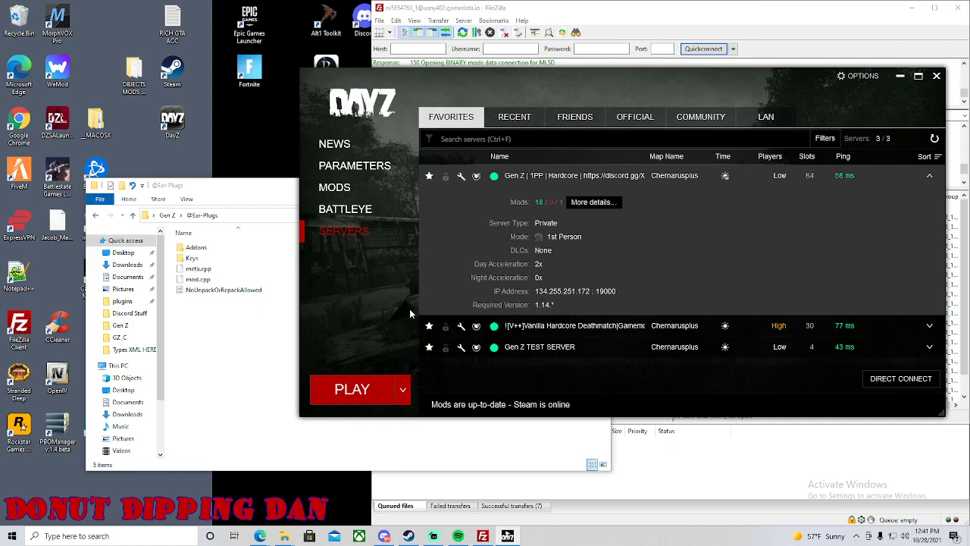
mouse_move(466, 247)
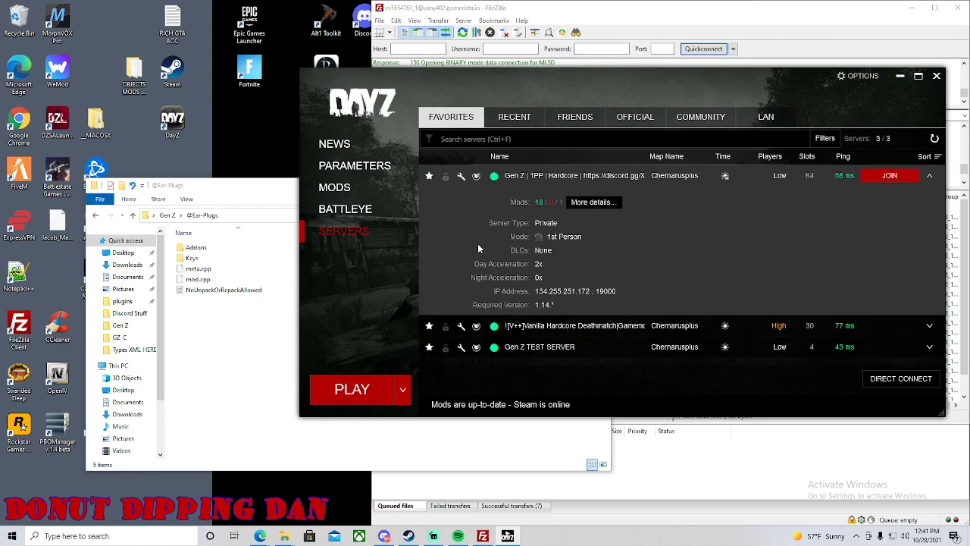